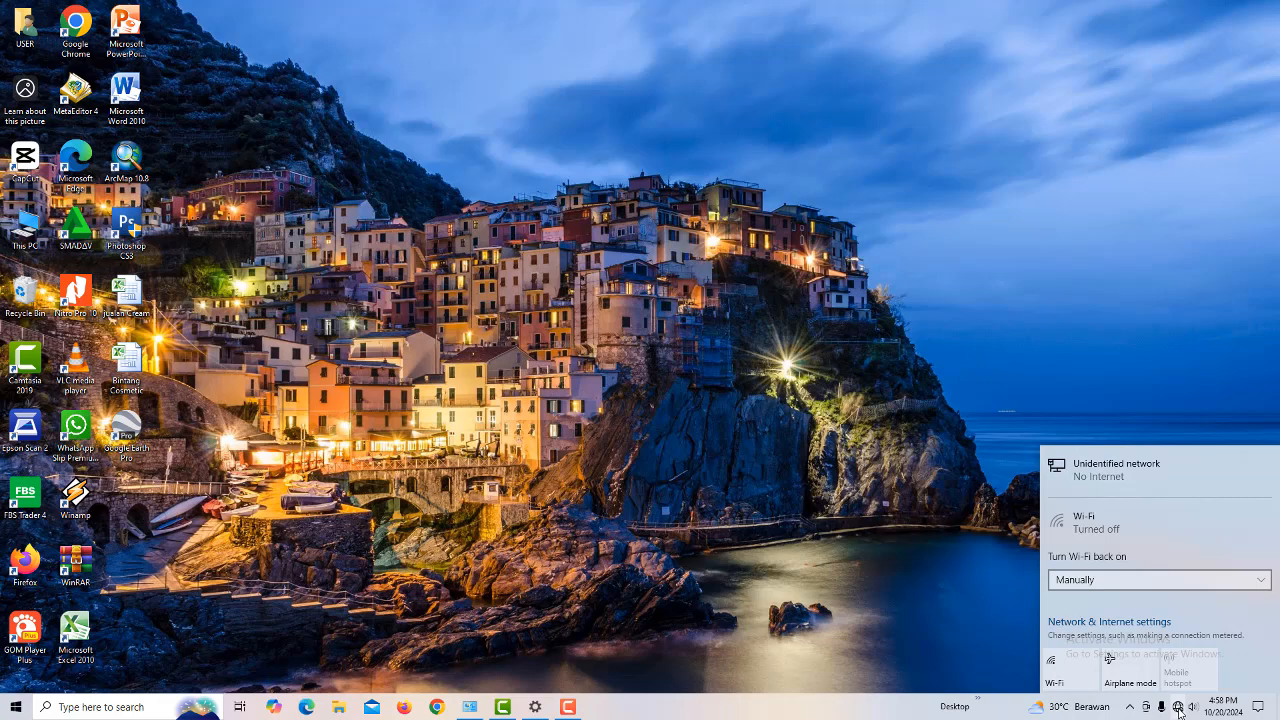
Step: Go from the tray network icon's Network & Internet settings to the Network Connections adapter list
right_click(1179, 708)
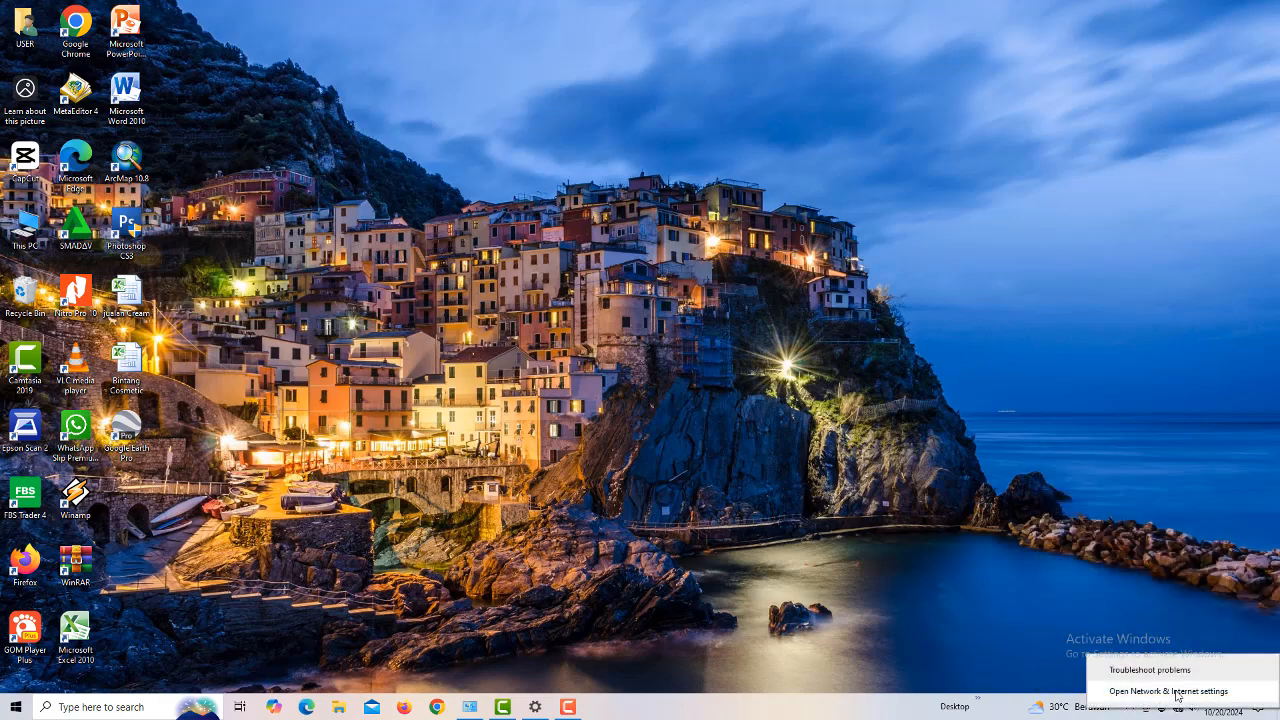
left_click(1170, 691)
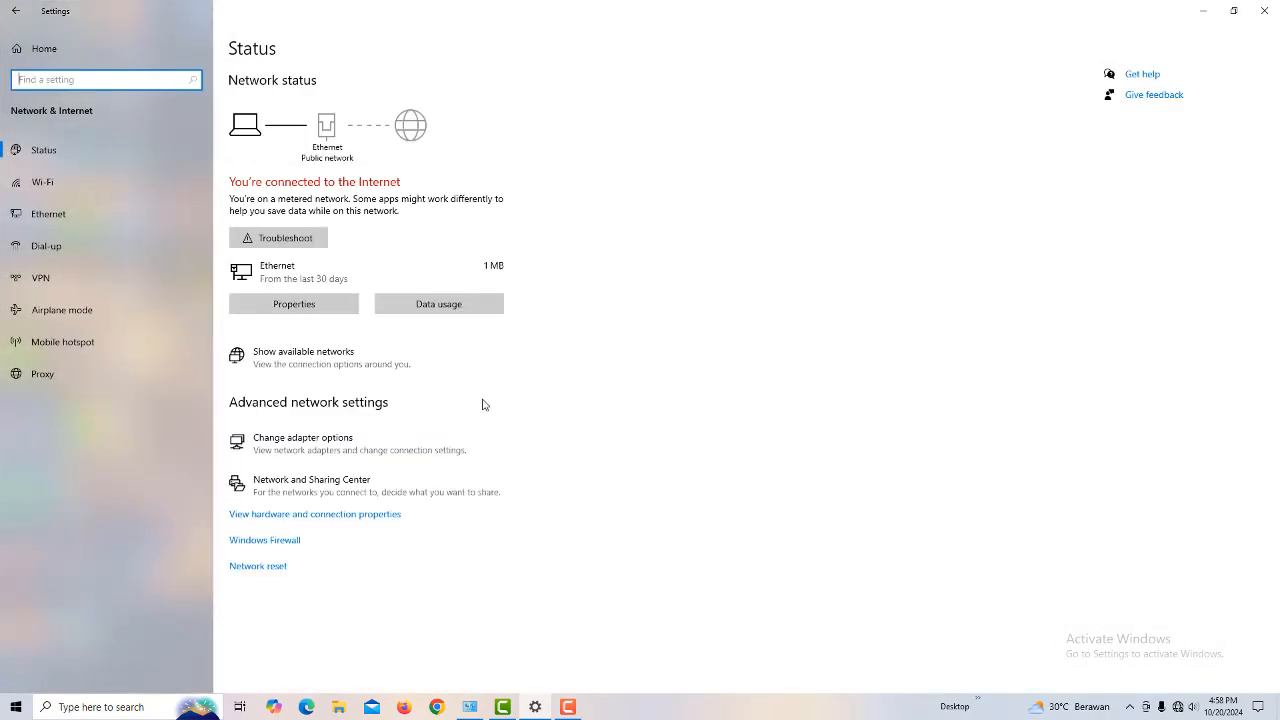
left_click(46, 151)
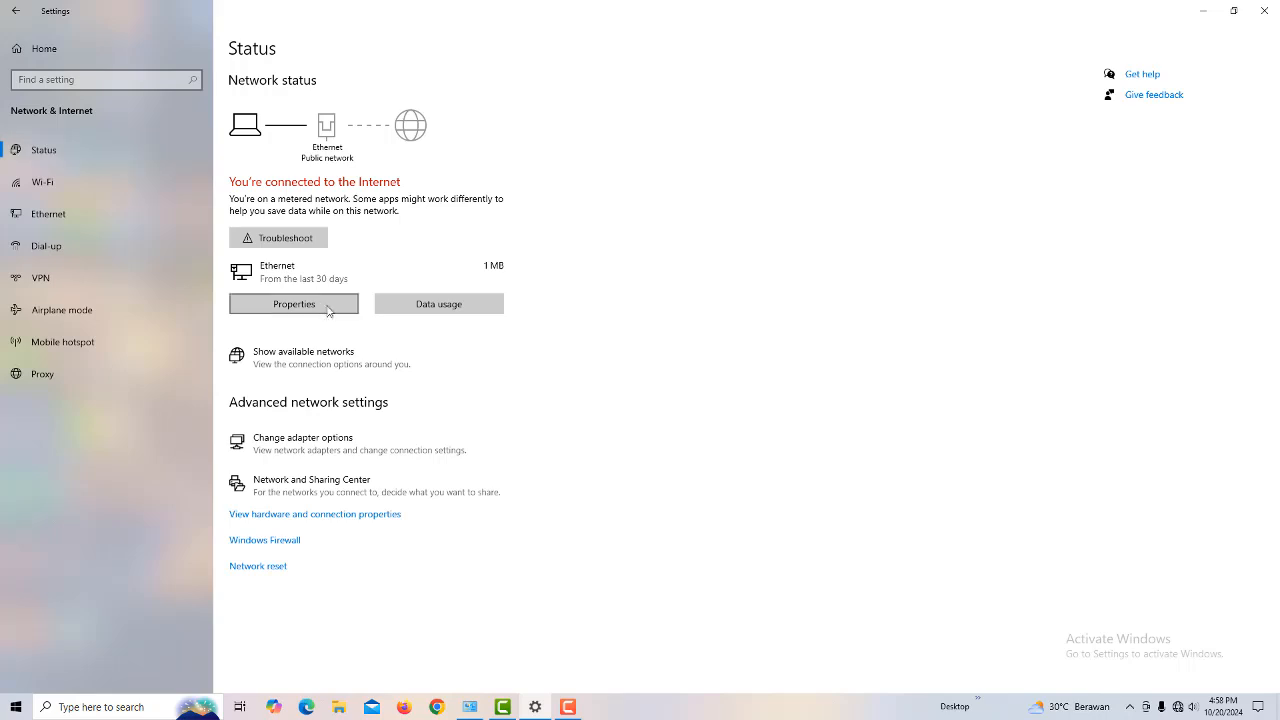
left_click(310, 444)
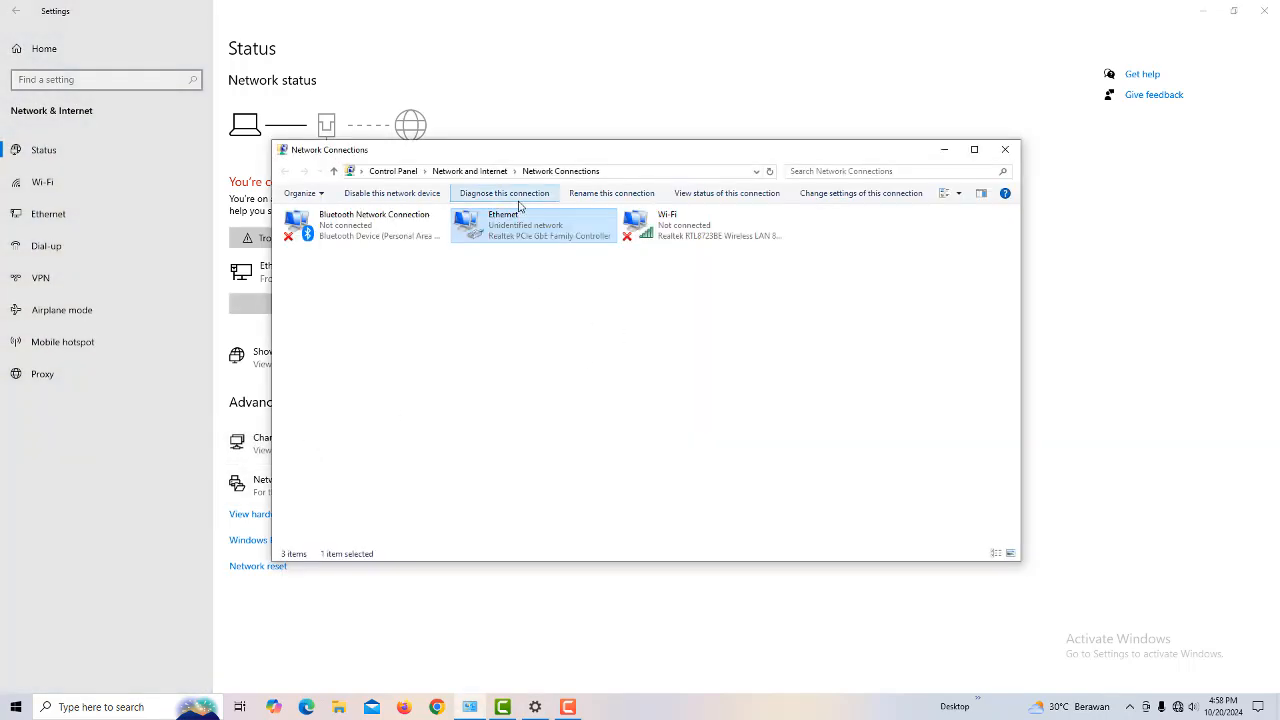
Step: Open the Ethernet adapter's Properties and select Internet Protocol Version 4 (TCP/IPv4)
right_click(521, 231)
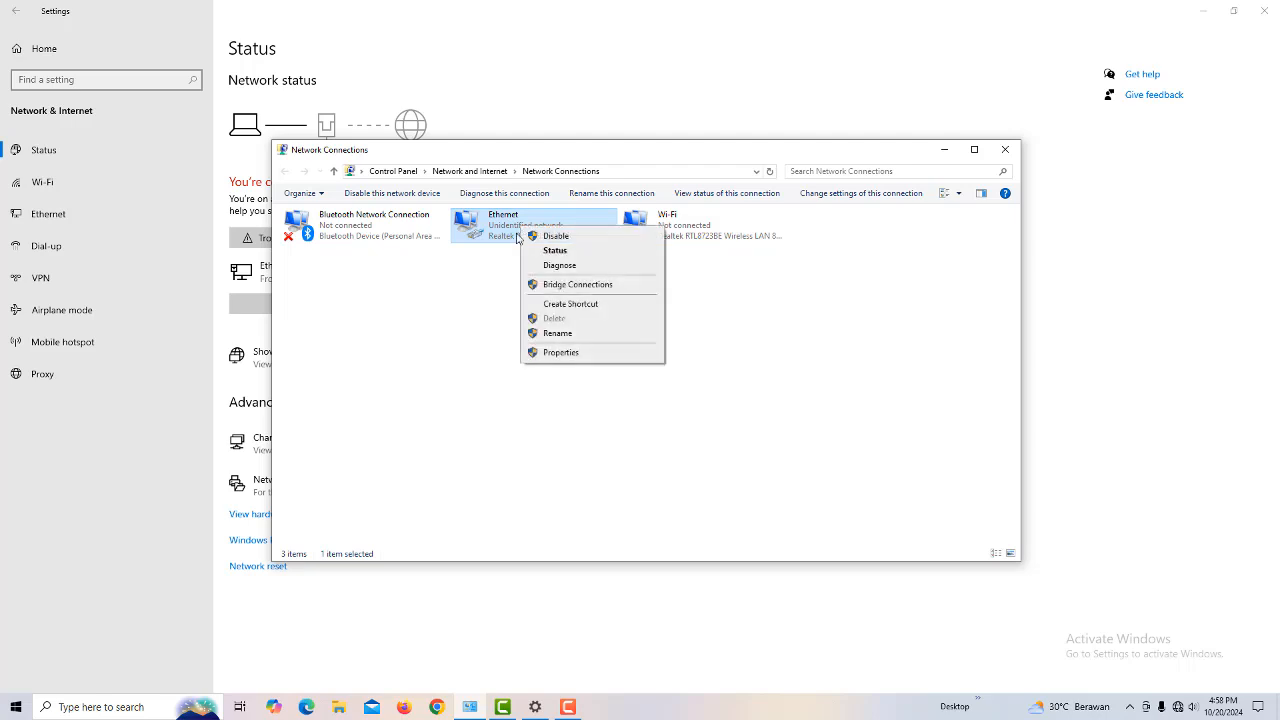
left_click(561, 352)
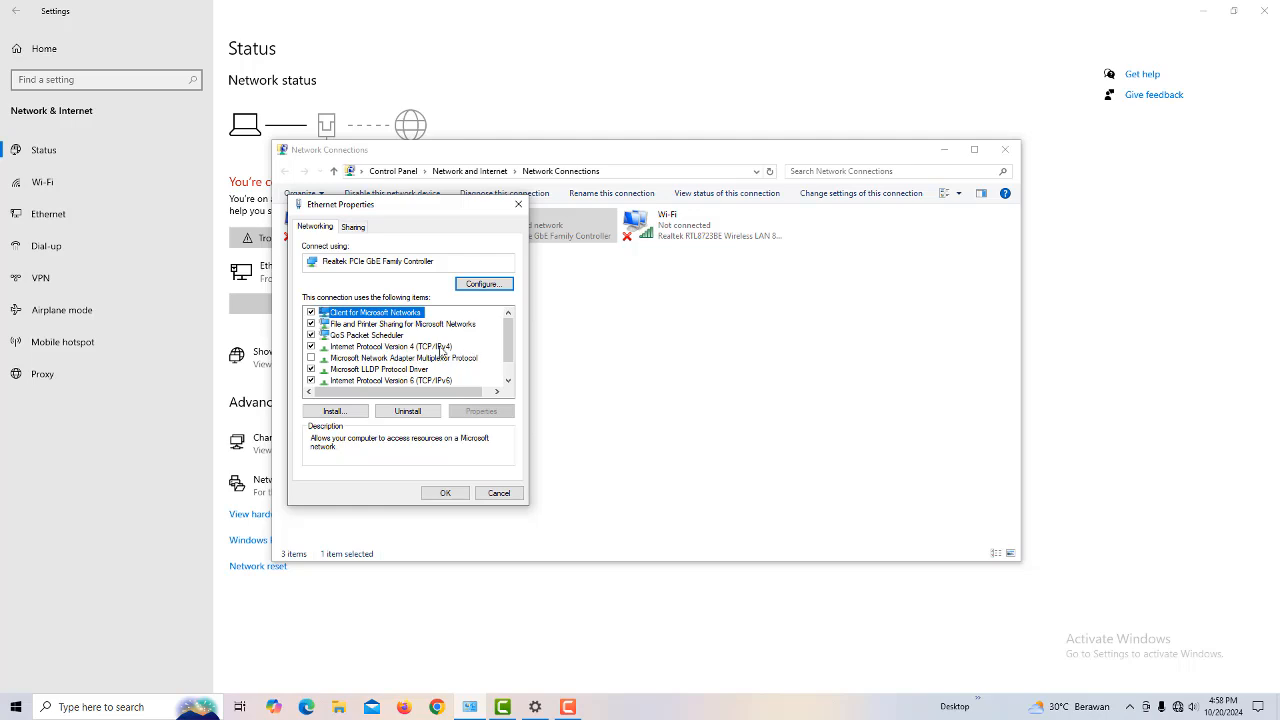
left_click(442, 347)
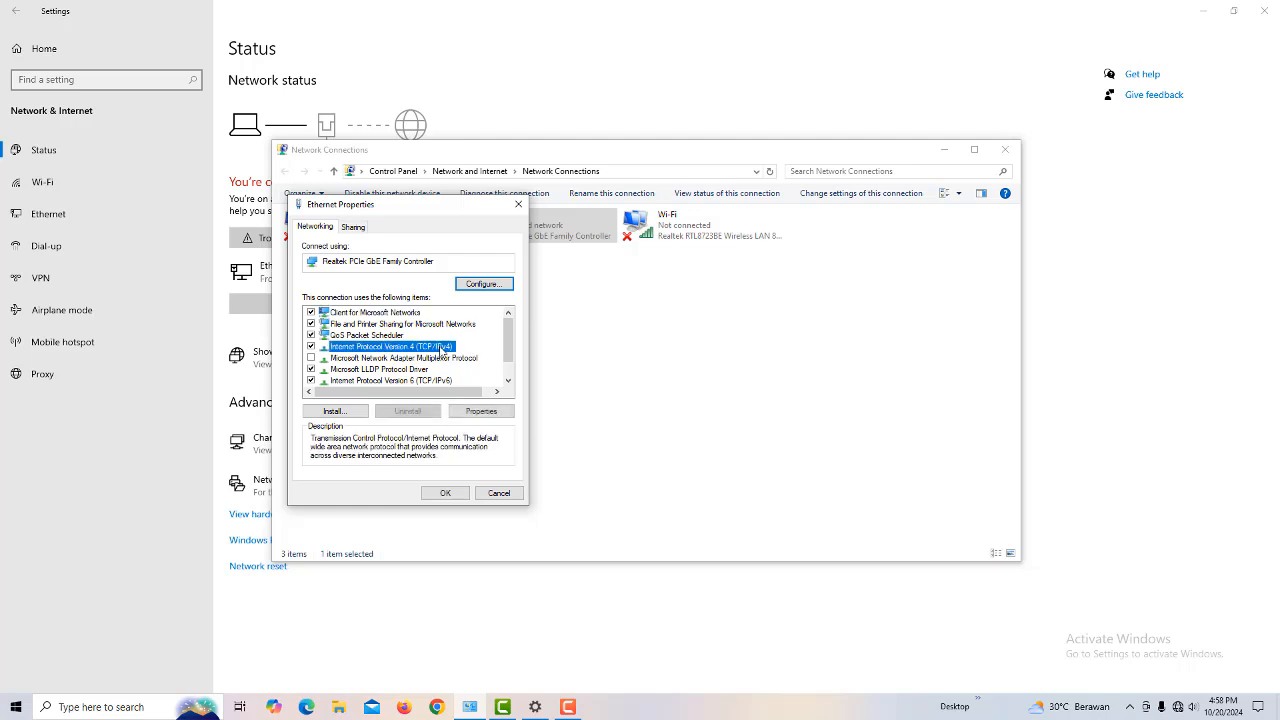
Step: Set Ethernet TCP/IPv4 to static IP 192.168.0.10, subnet mask 255.255.255.0, and save
double_click(443, 347)
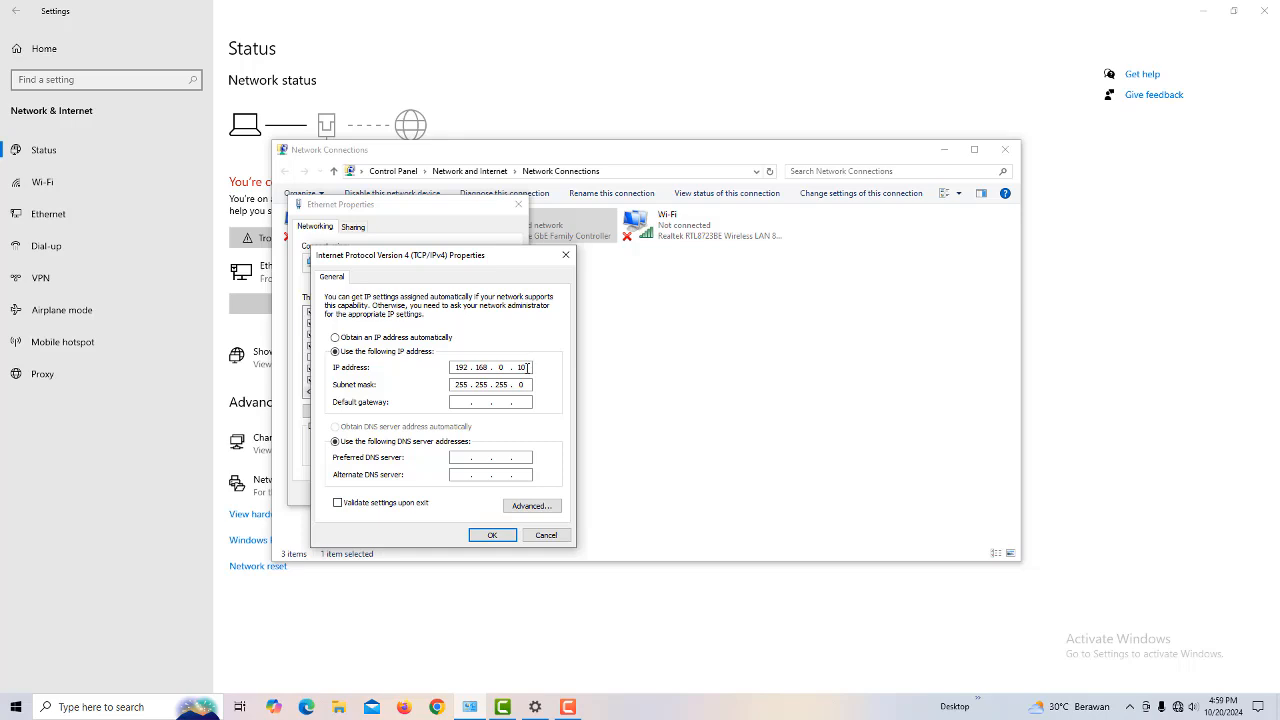
left_click(335, 338)
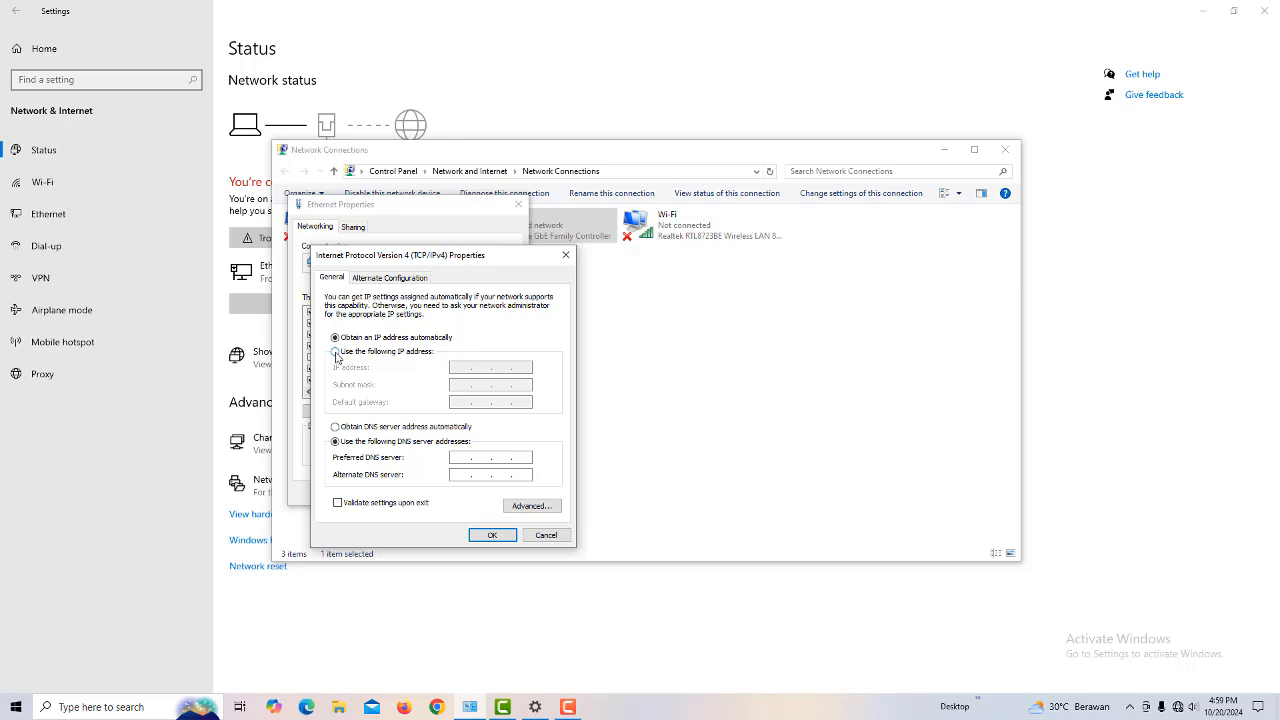
left_click(336, 353)
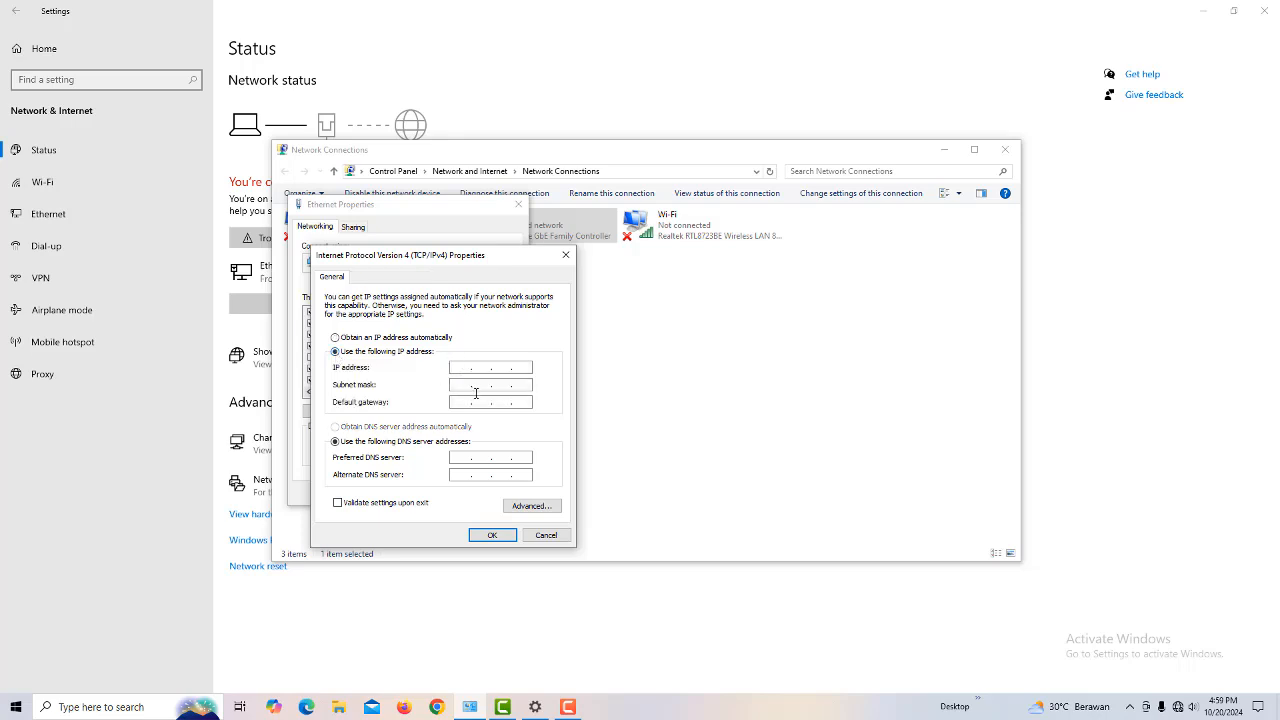
type("192 . 168 . 0 . 10")
left_click(478, 384)
left_click(484, 536)
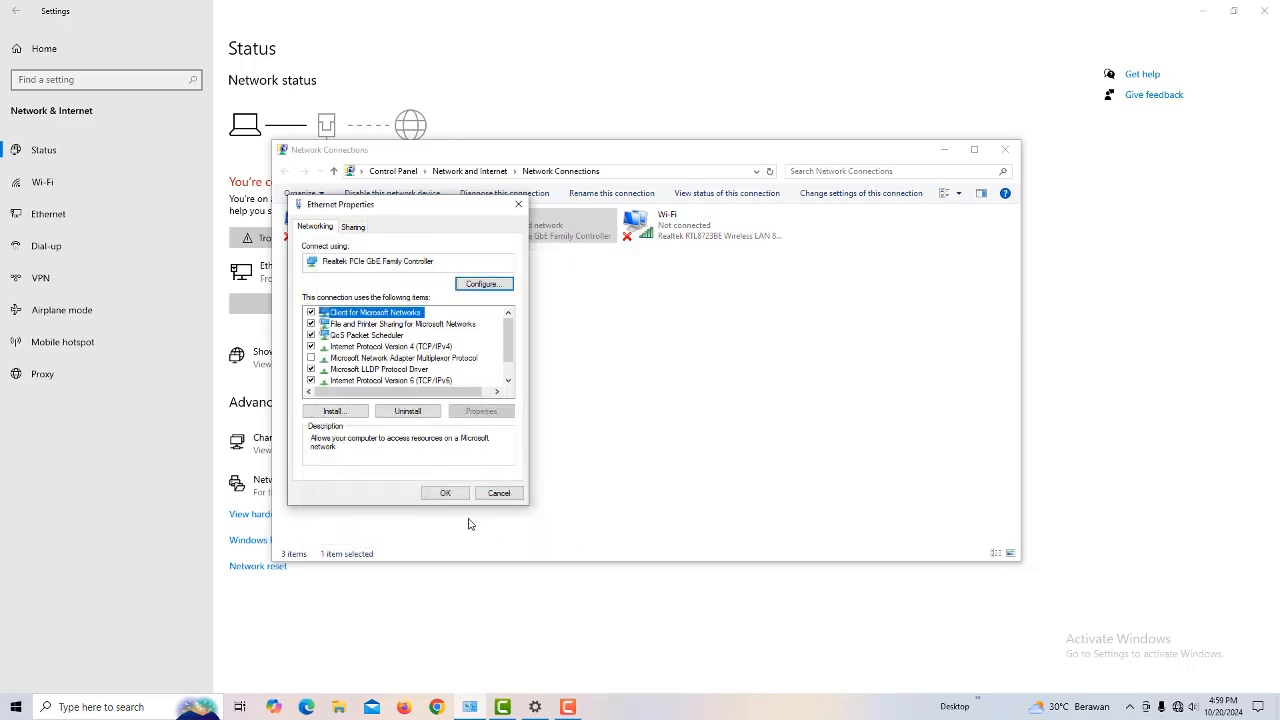
Step: Confirm Ethernet Properties and minimize the Network Connections and Settings windows
left_click(447, 493)
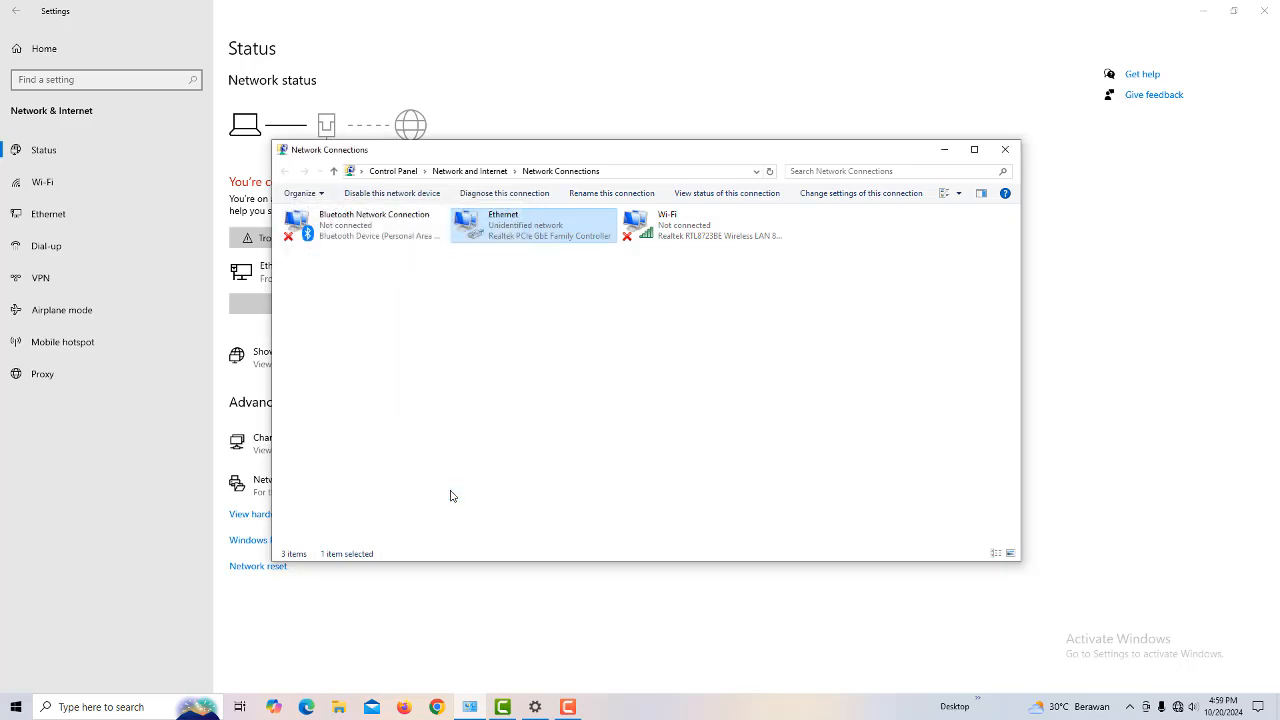
left_click(944, 150)
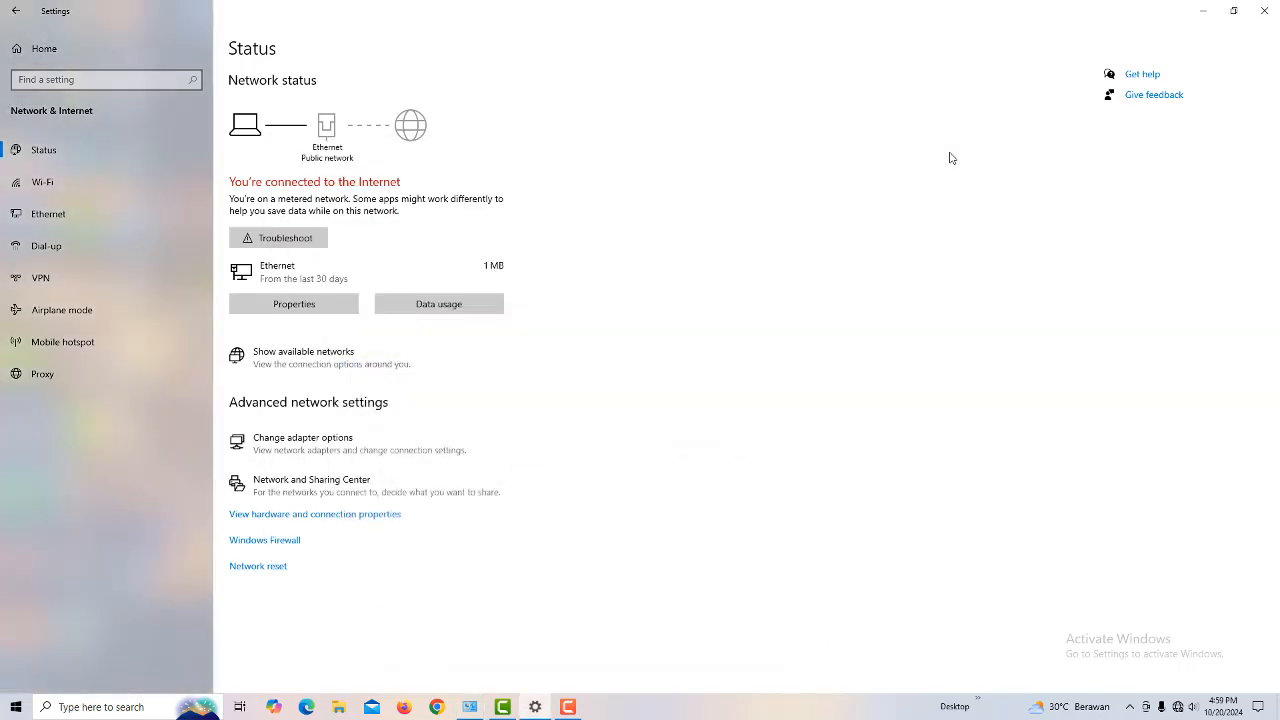
left_click(1205, 12)
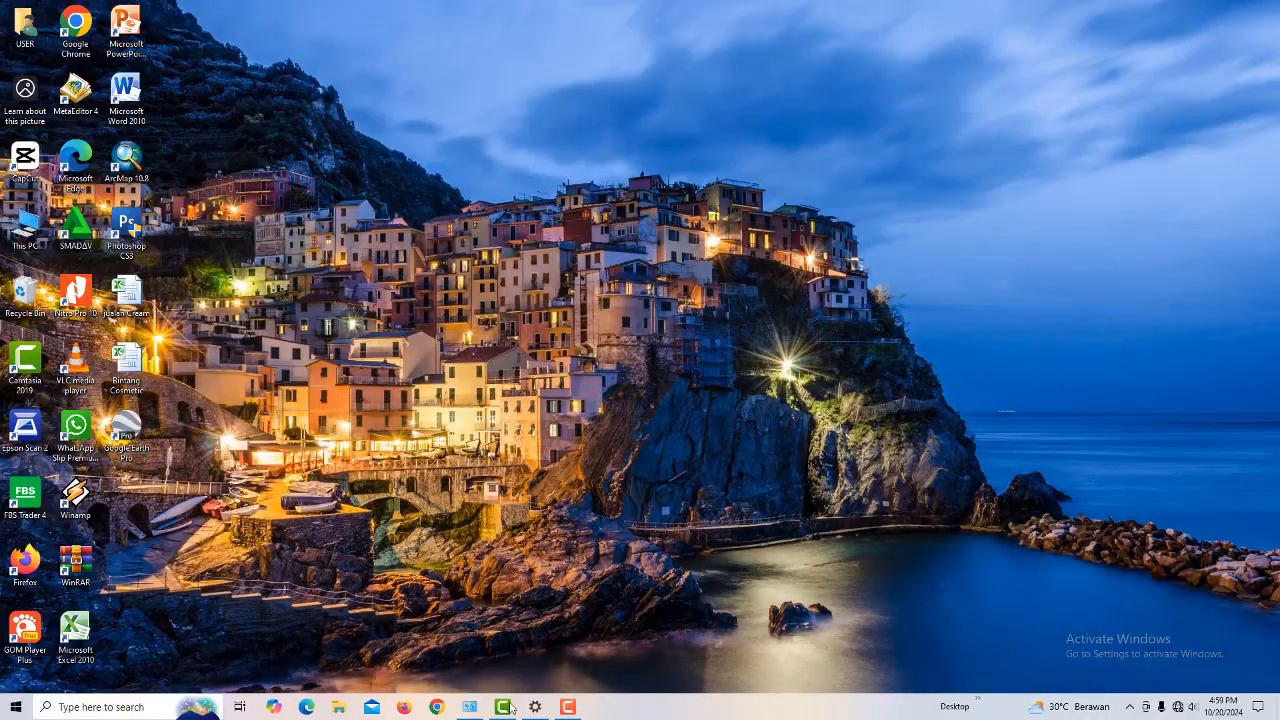
Step: Launch Chrome maximized and try loading the mistyped address 162.168.0.254
left_click(437, 707)
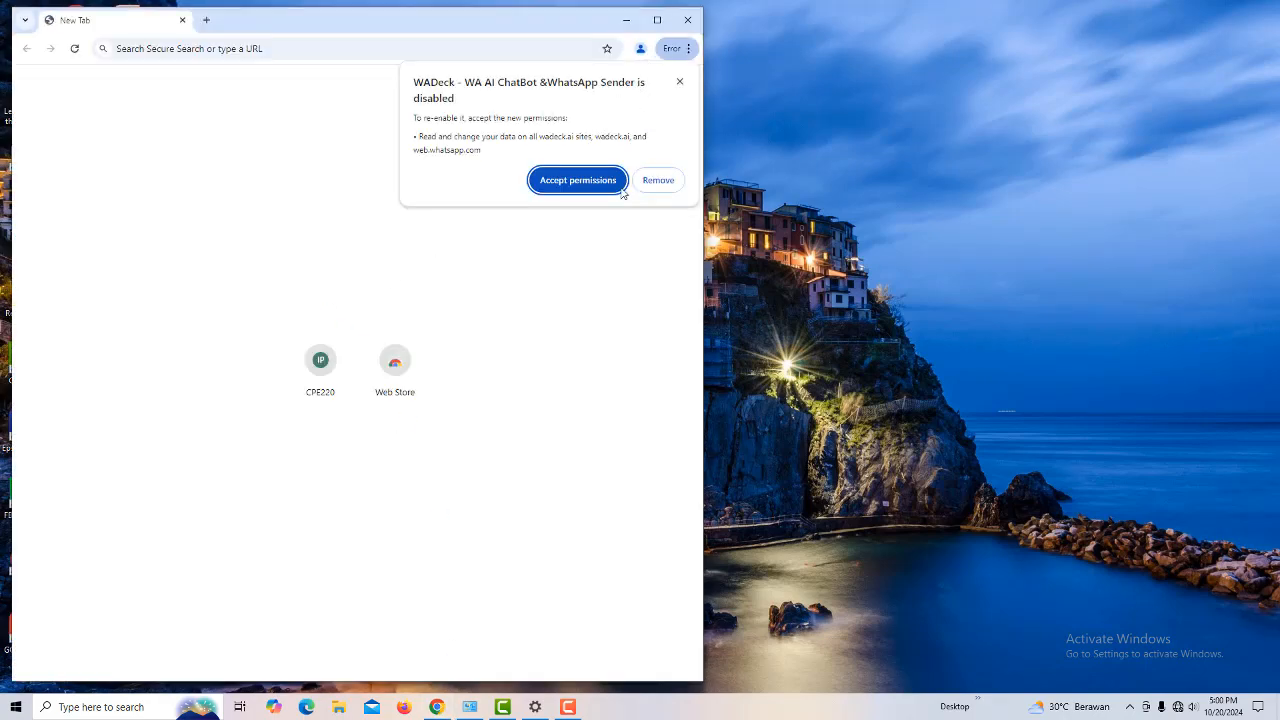
left_click(678, 83)
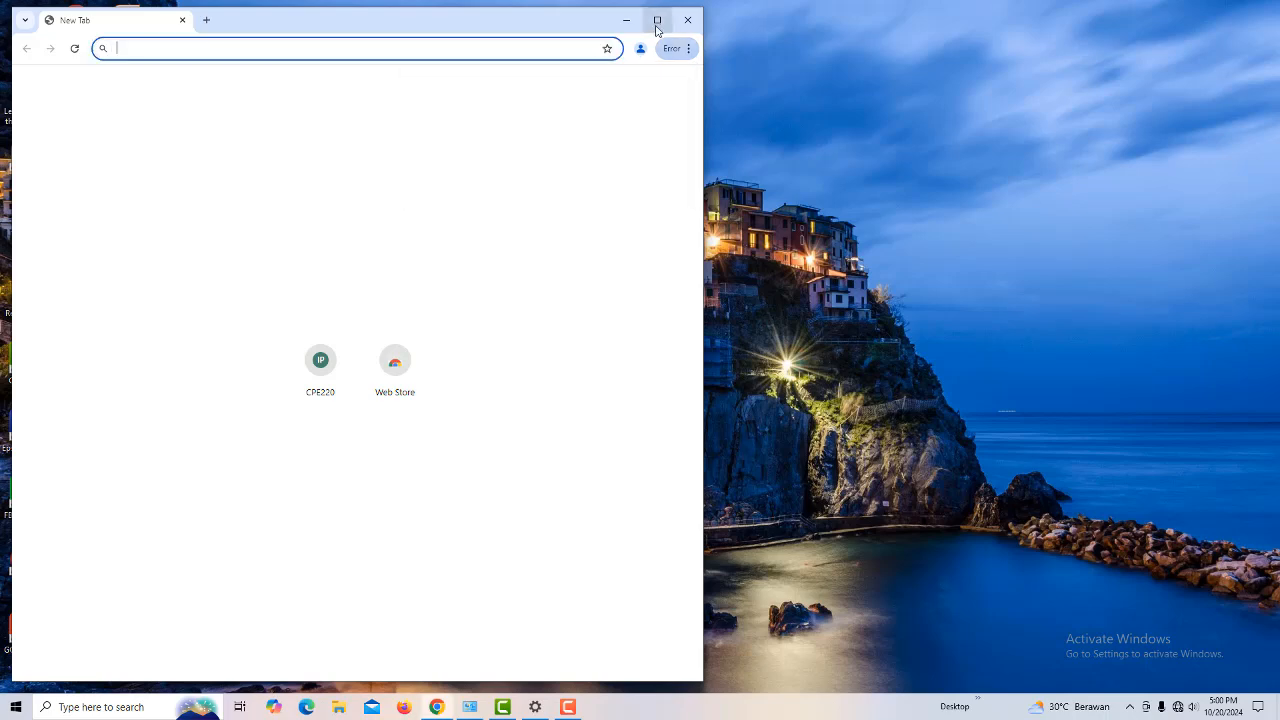
left_click(657, 20)
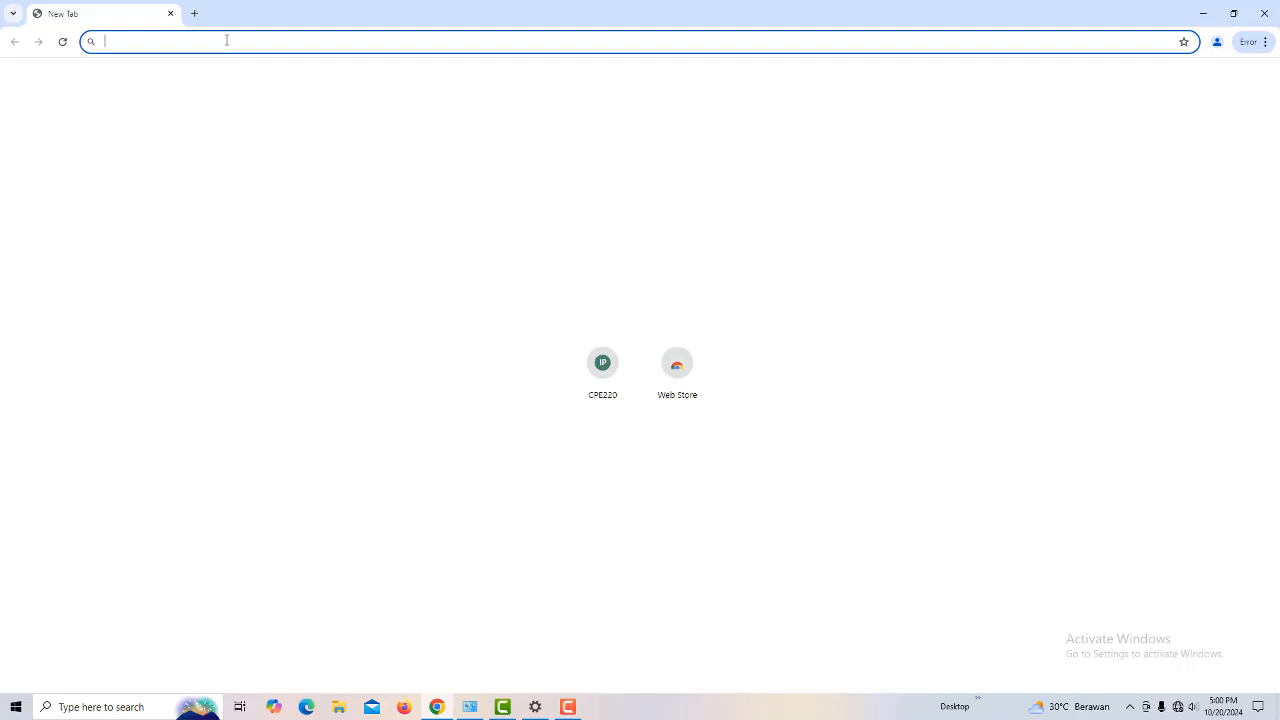
type("162")
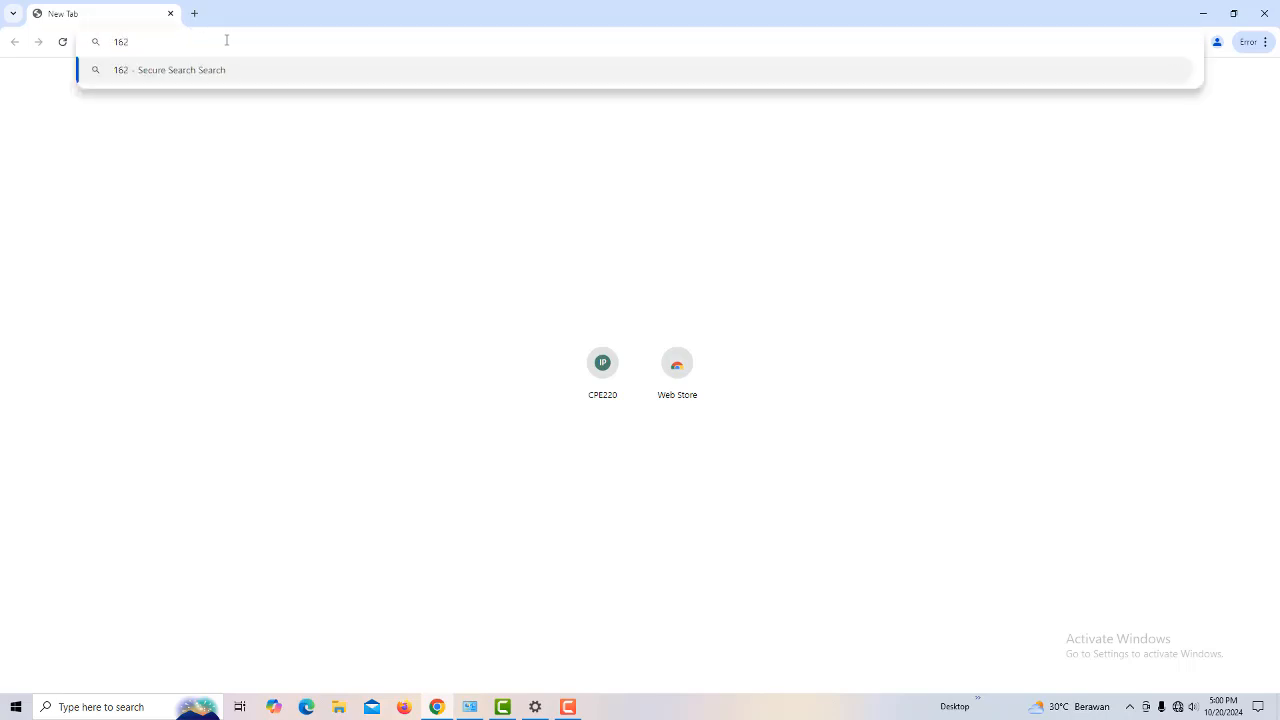
type(".168.0.254")
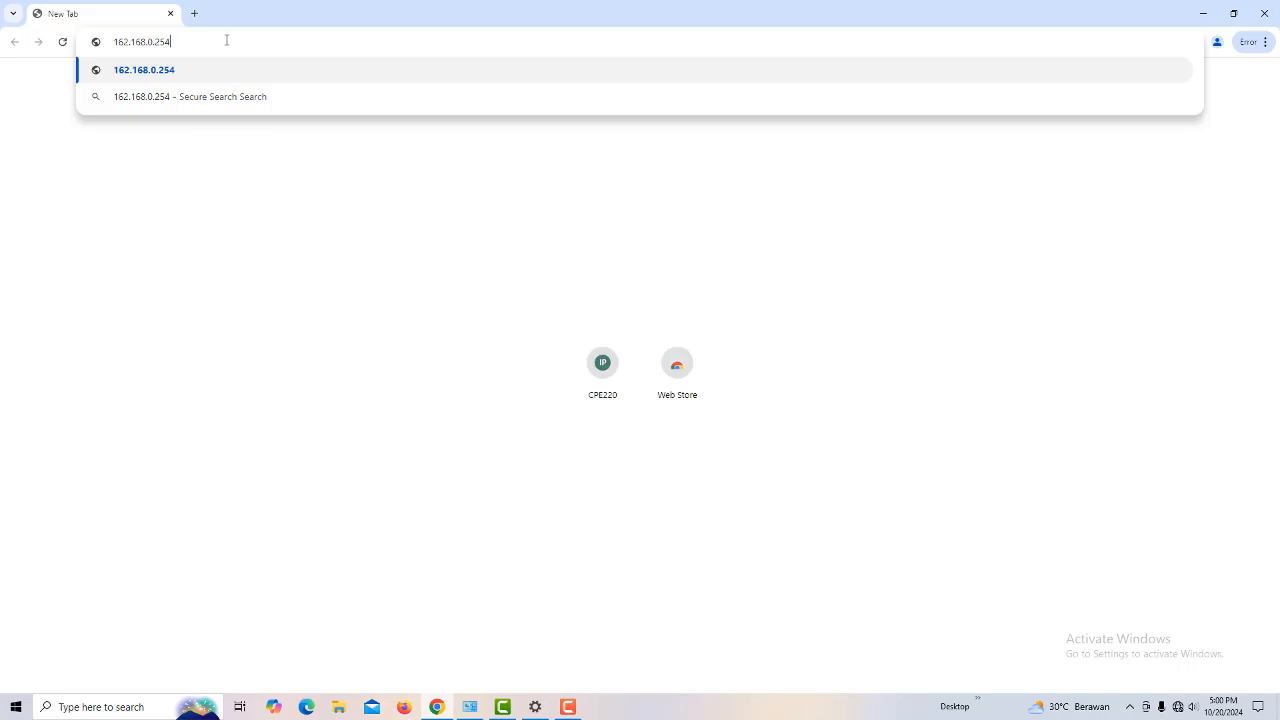
key("Return")
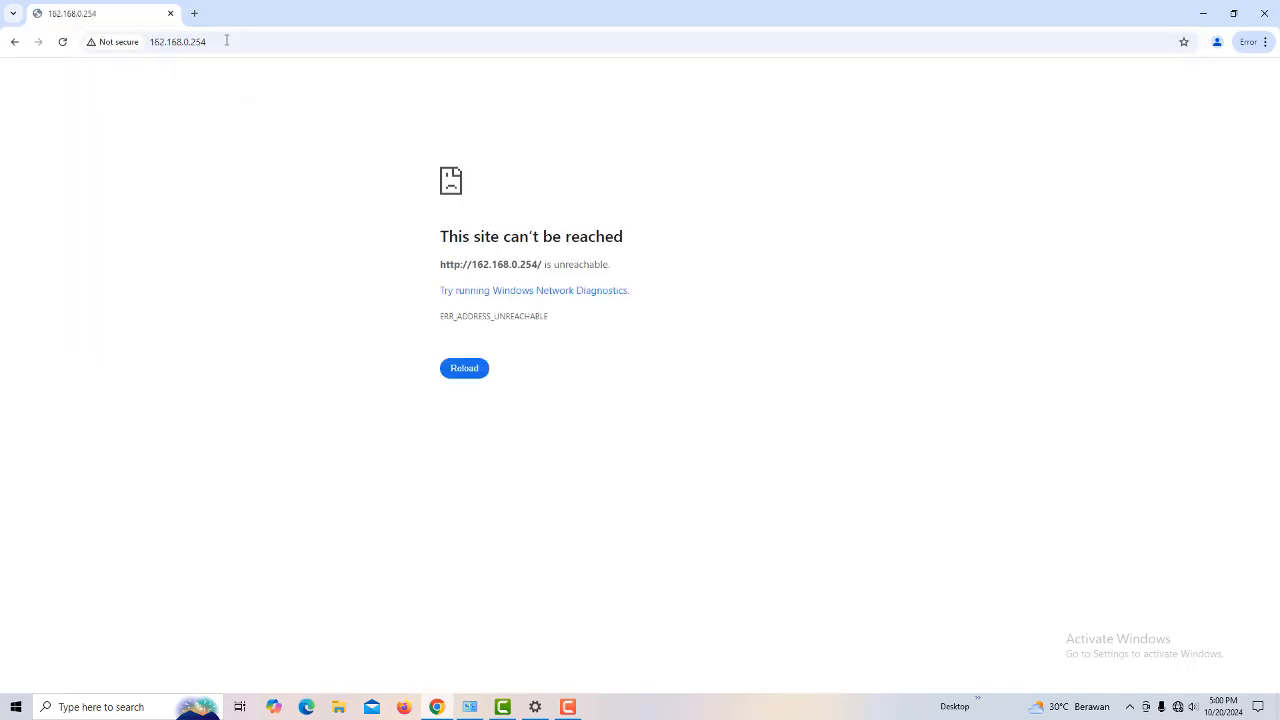
Step: Correct the address to 192.168.0.254 and load the CPE220 login page
left_click(456, 370)
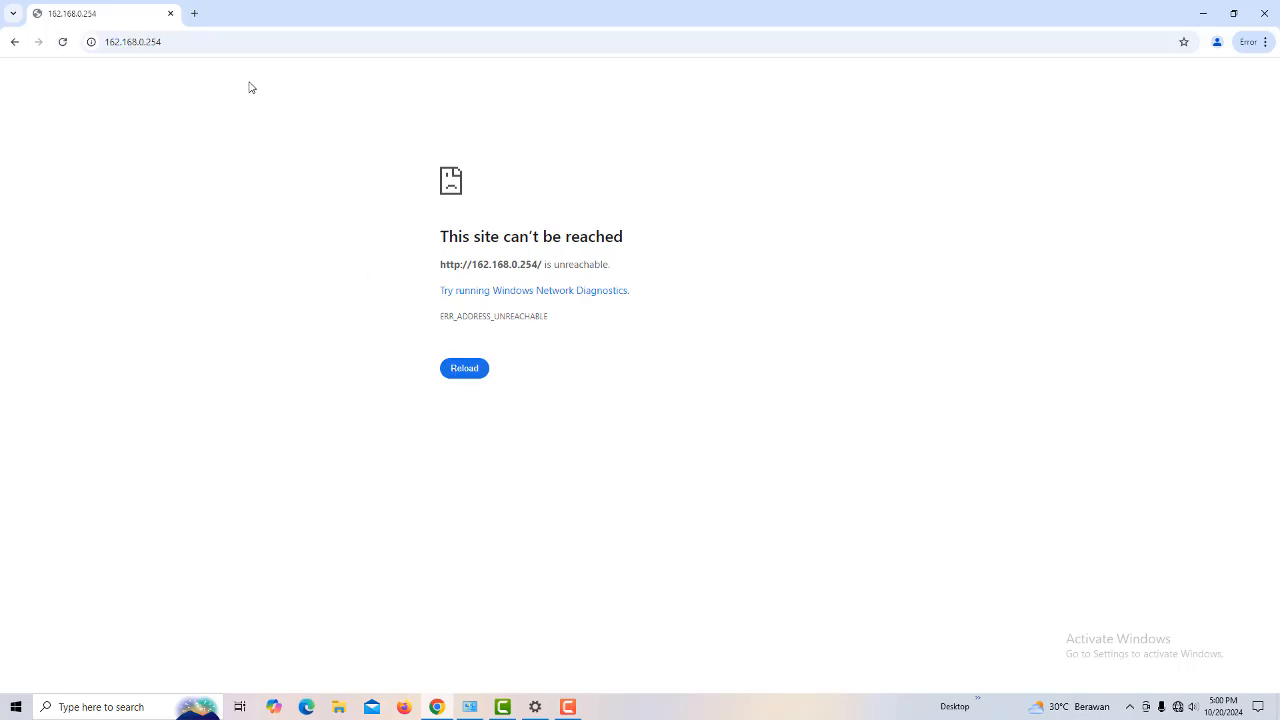
left_click(170, 41)
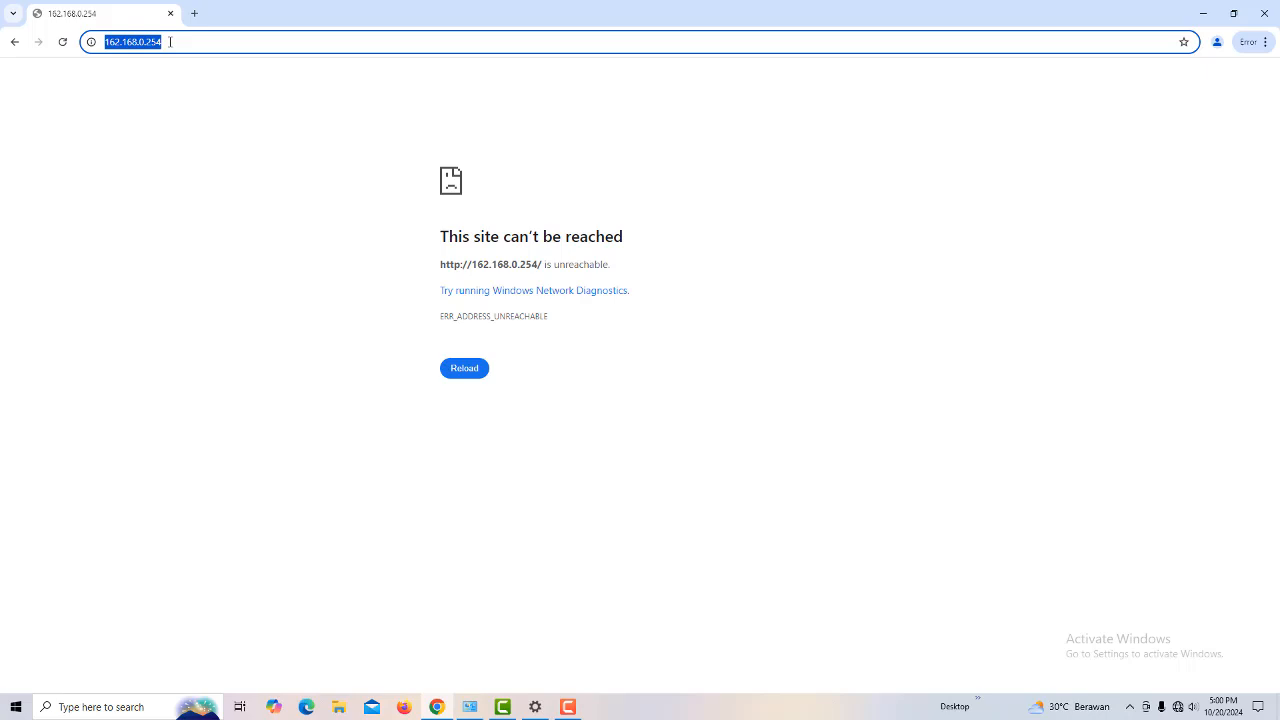
key("Return")
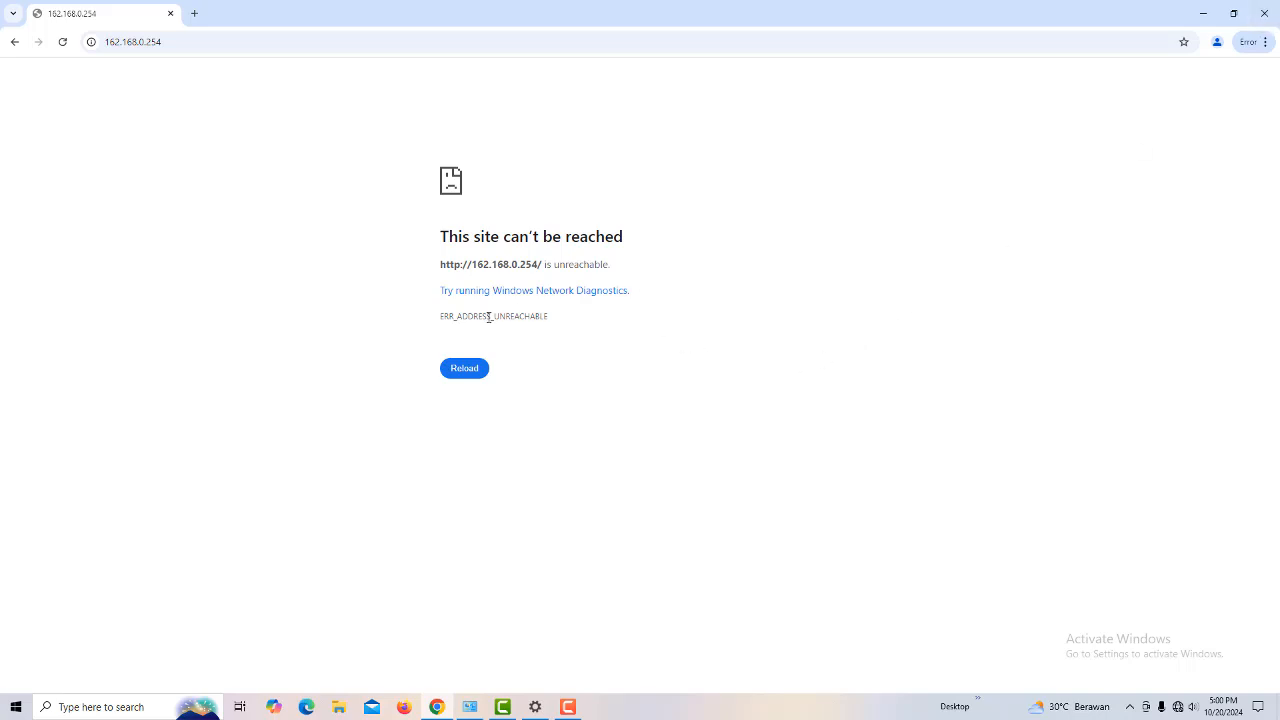
left_click(117, 45)
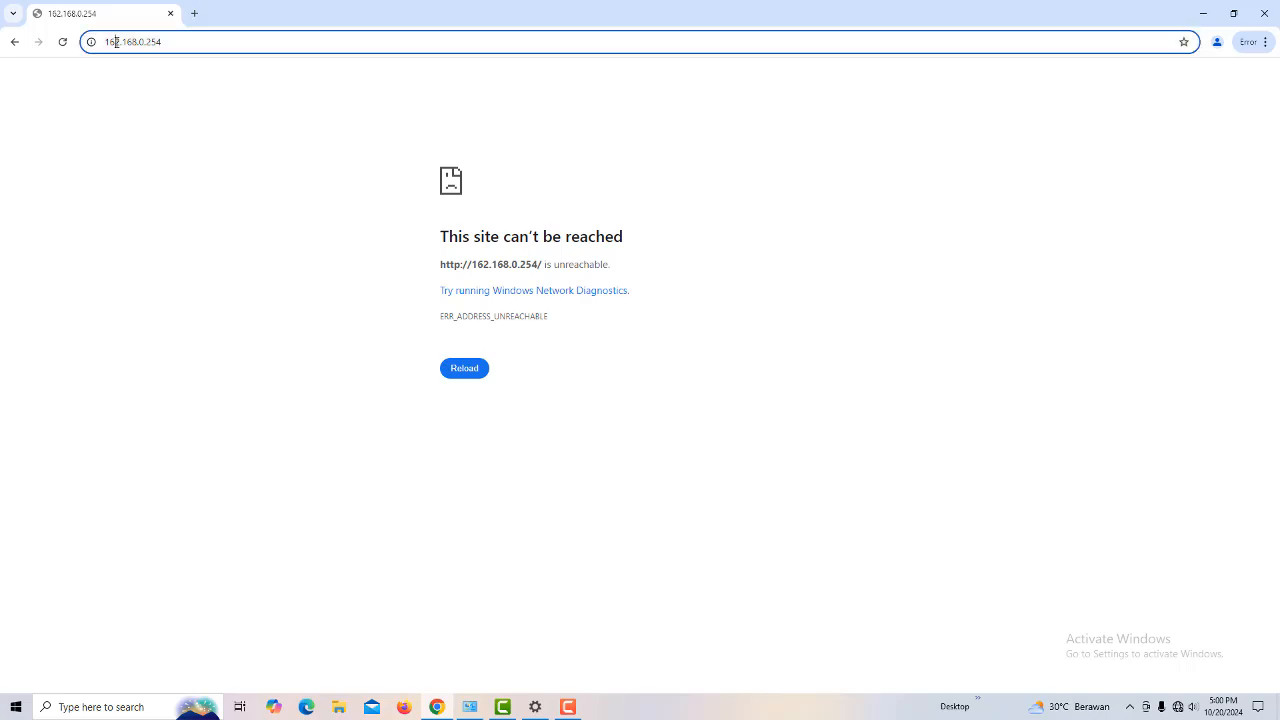
left_click(120, 42)
key("BackSpace")
key("BackSpace")
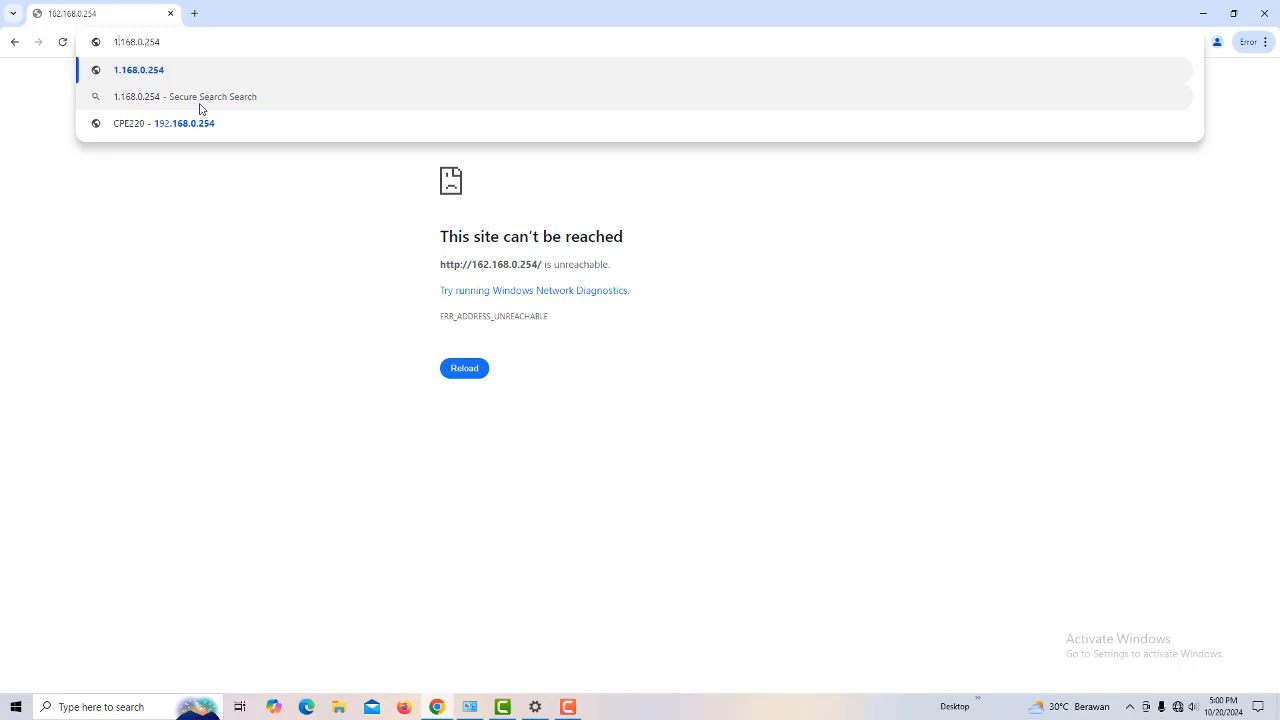
type("92")
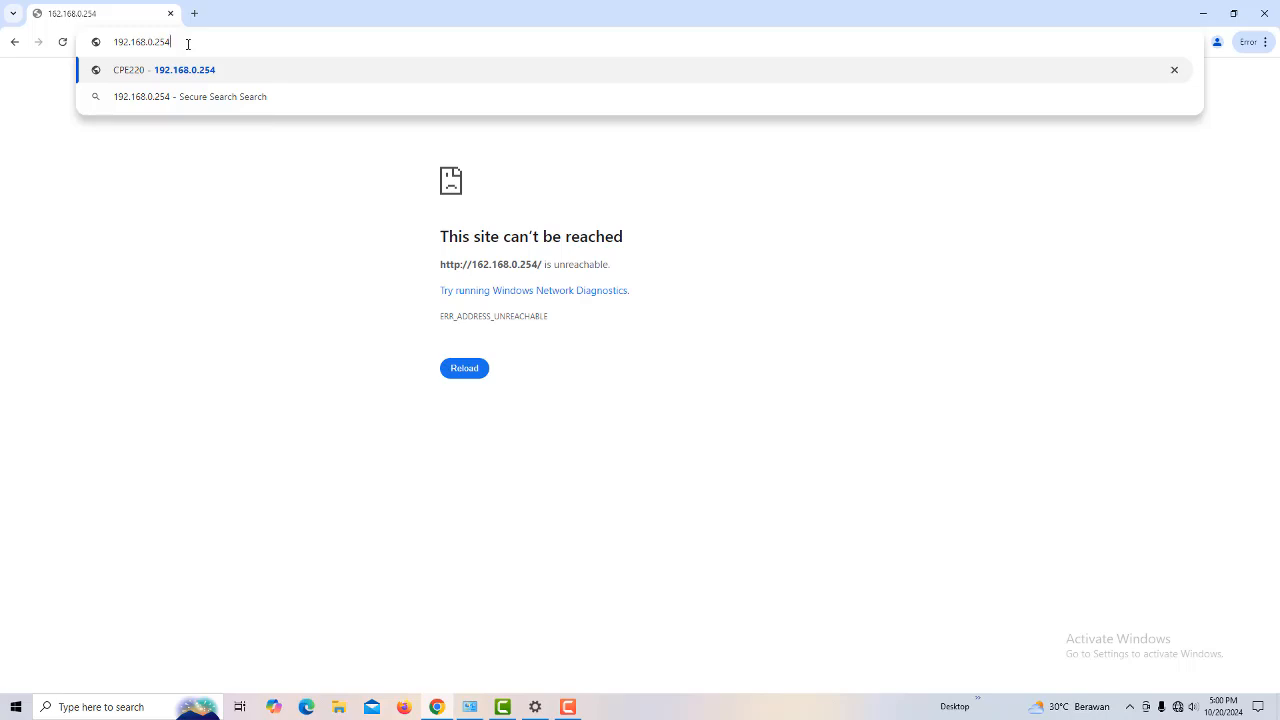
key("Return")
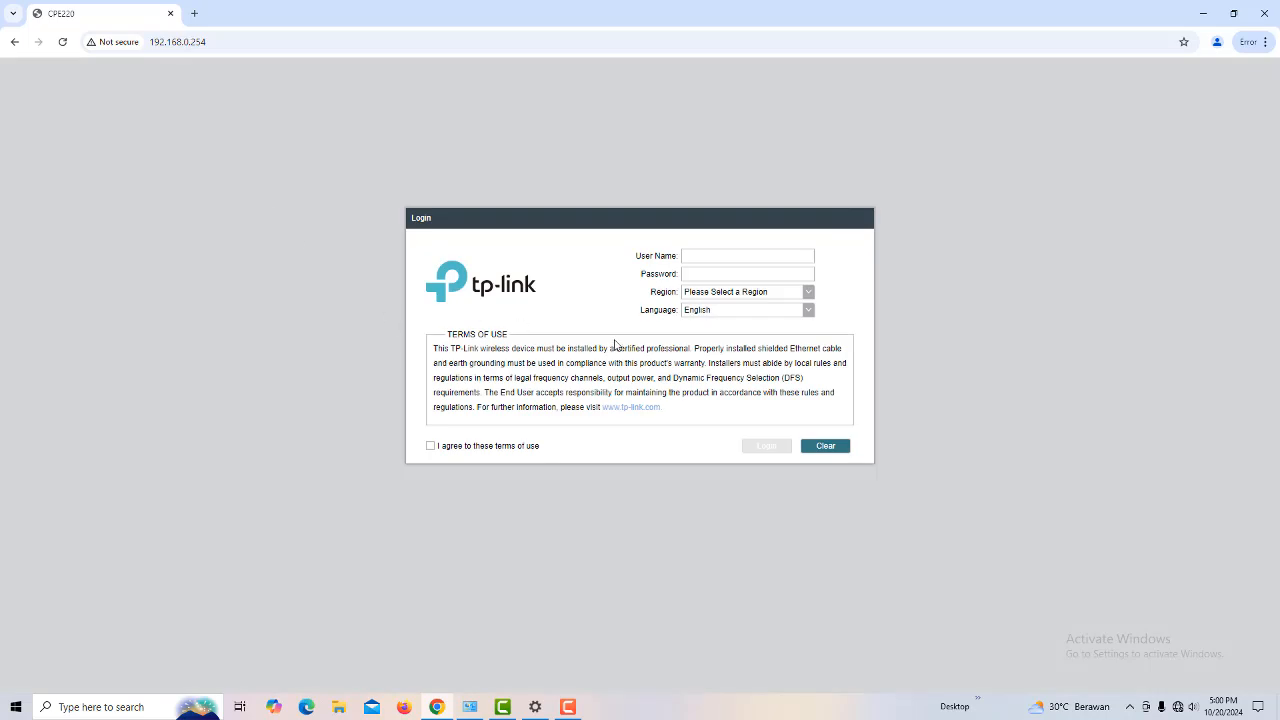
Step: Enter the admin user name, choose region Indonesia, accept the terms of use, and log in
left_click(701, 255)
type("ad")
type("m")
type("ad")
left_click(810, 297)
left_click(808, 335)
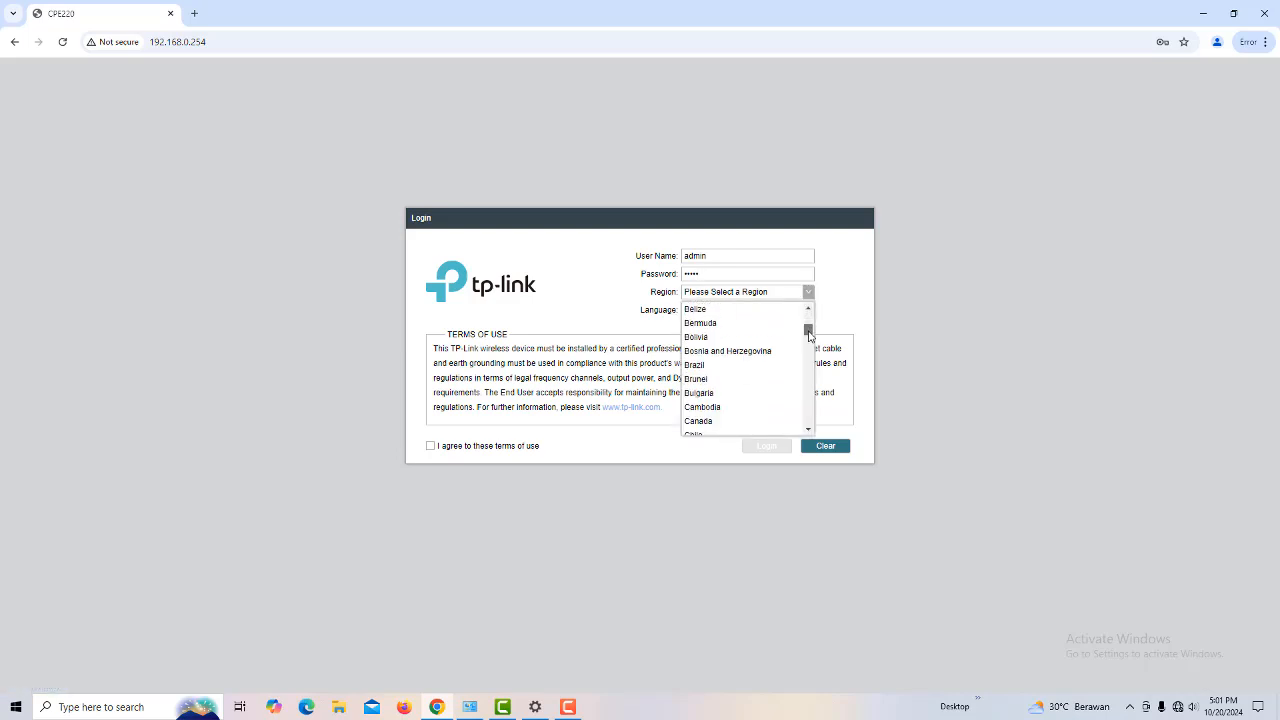
left_click_drag(808, 335, 809, 362)
left_click(750, 369)
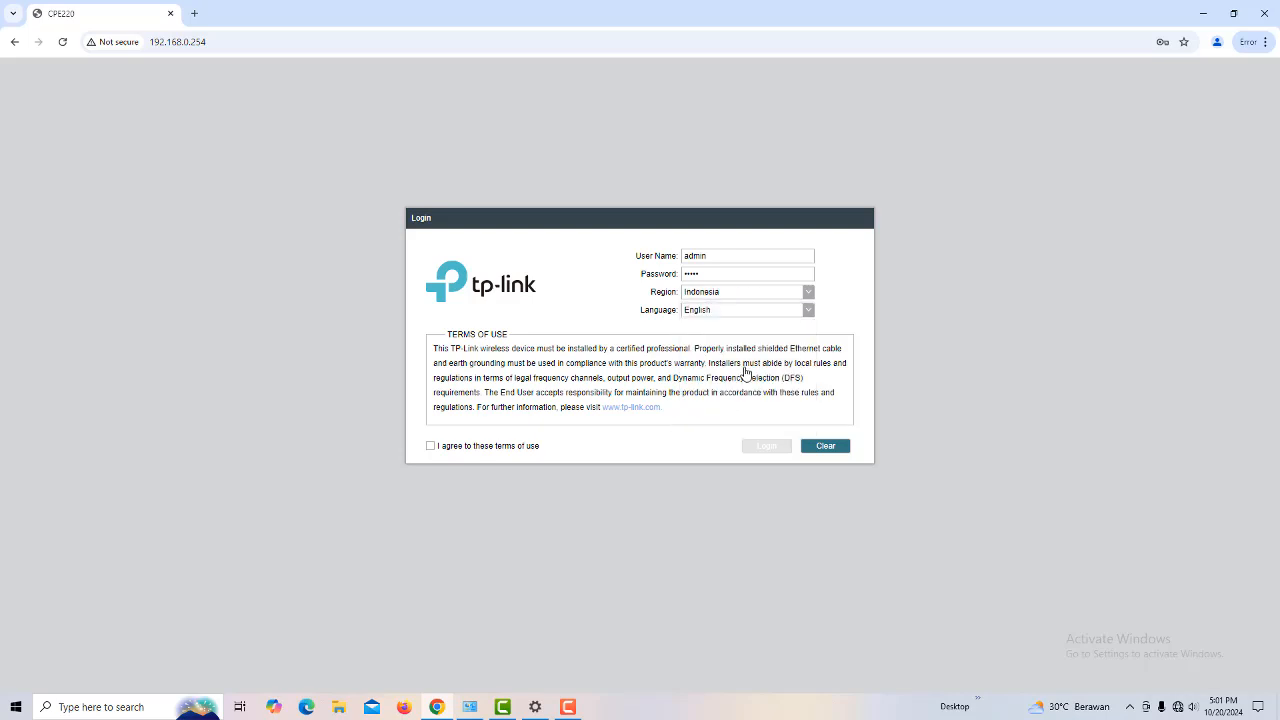
left_click(431, 446)
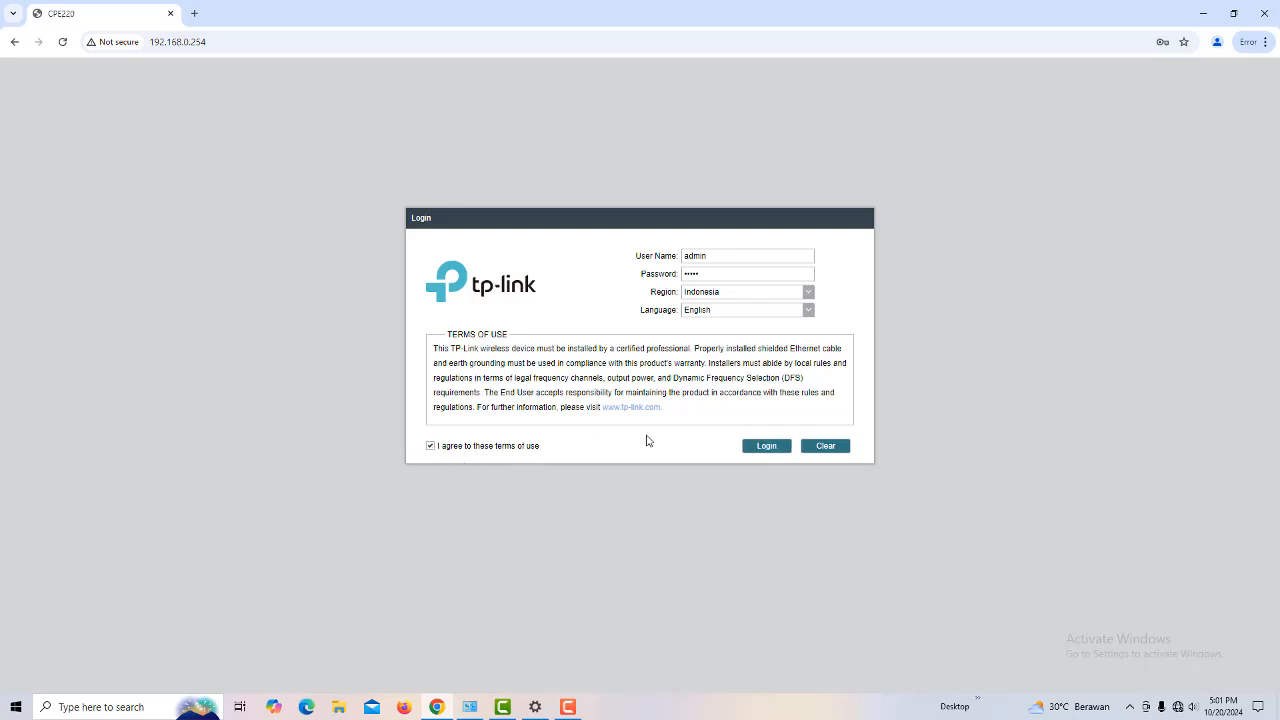
left_click(753, 451)
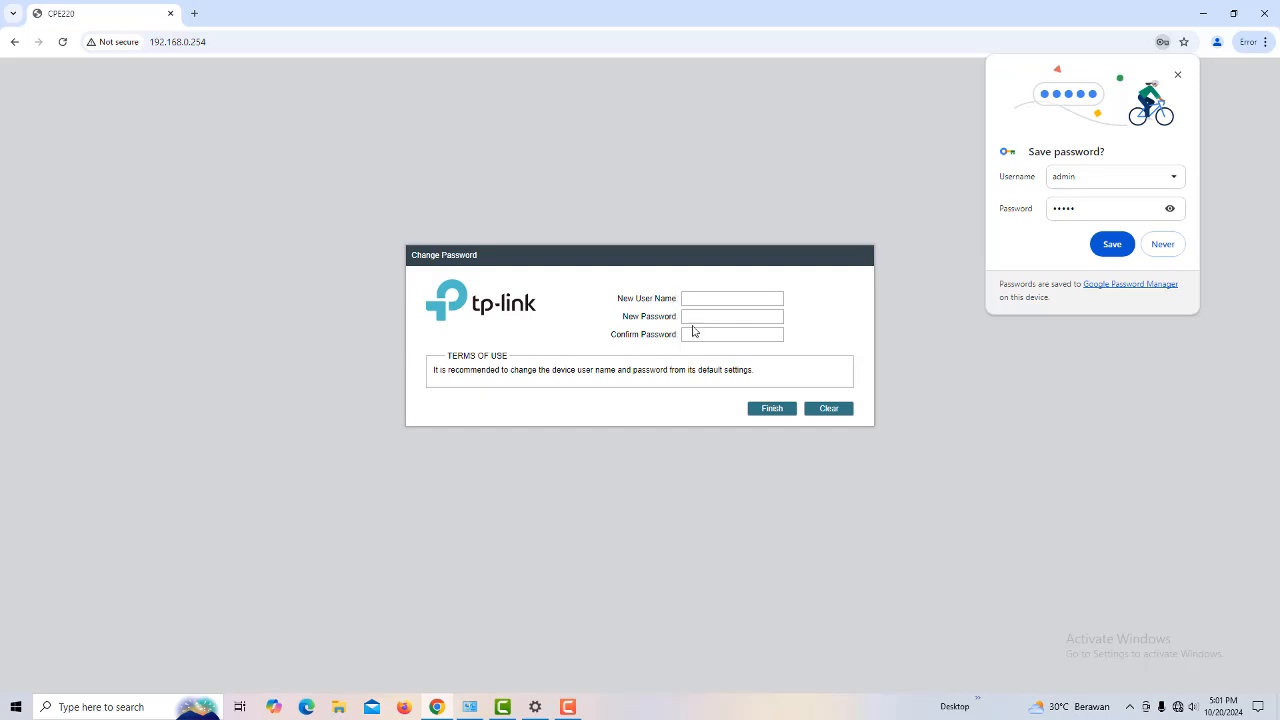
Step: Fill in the Change Password dialog's new user name, new password and confirmation fields
left_click(695, 318)
left_click(694, 298)
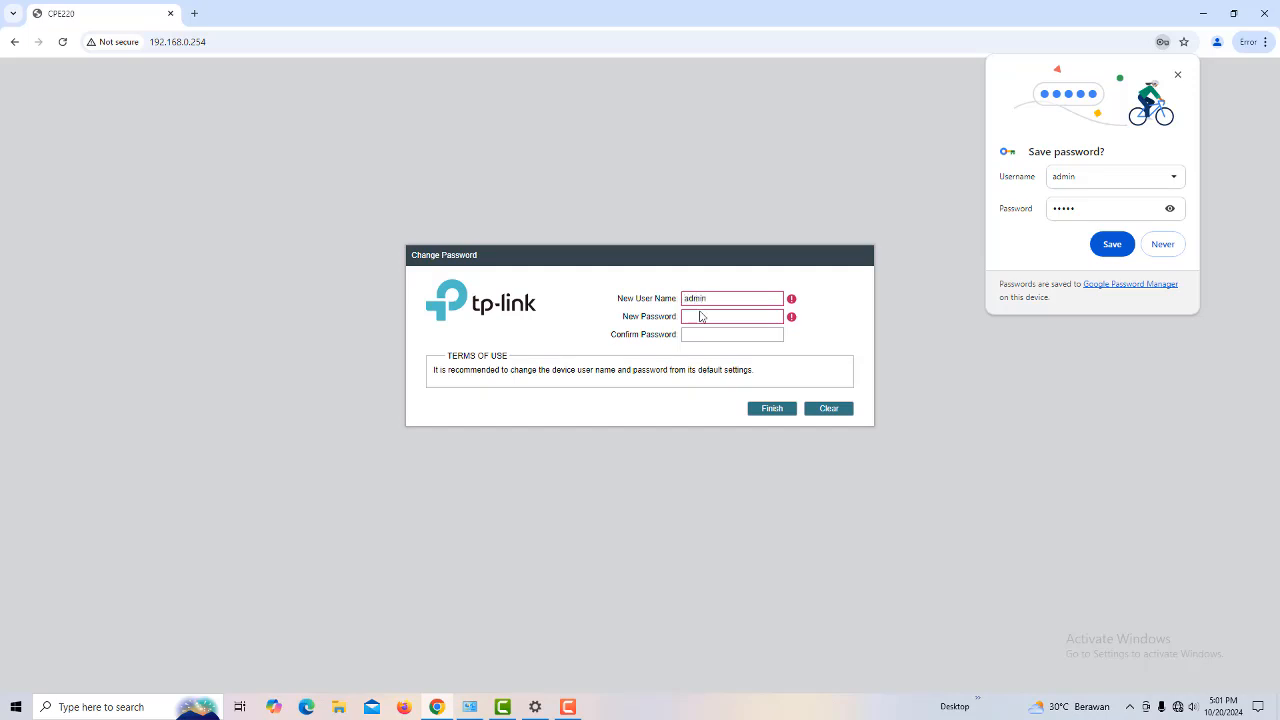
left_click(701, 317)
type("••")
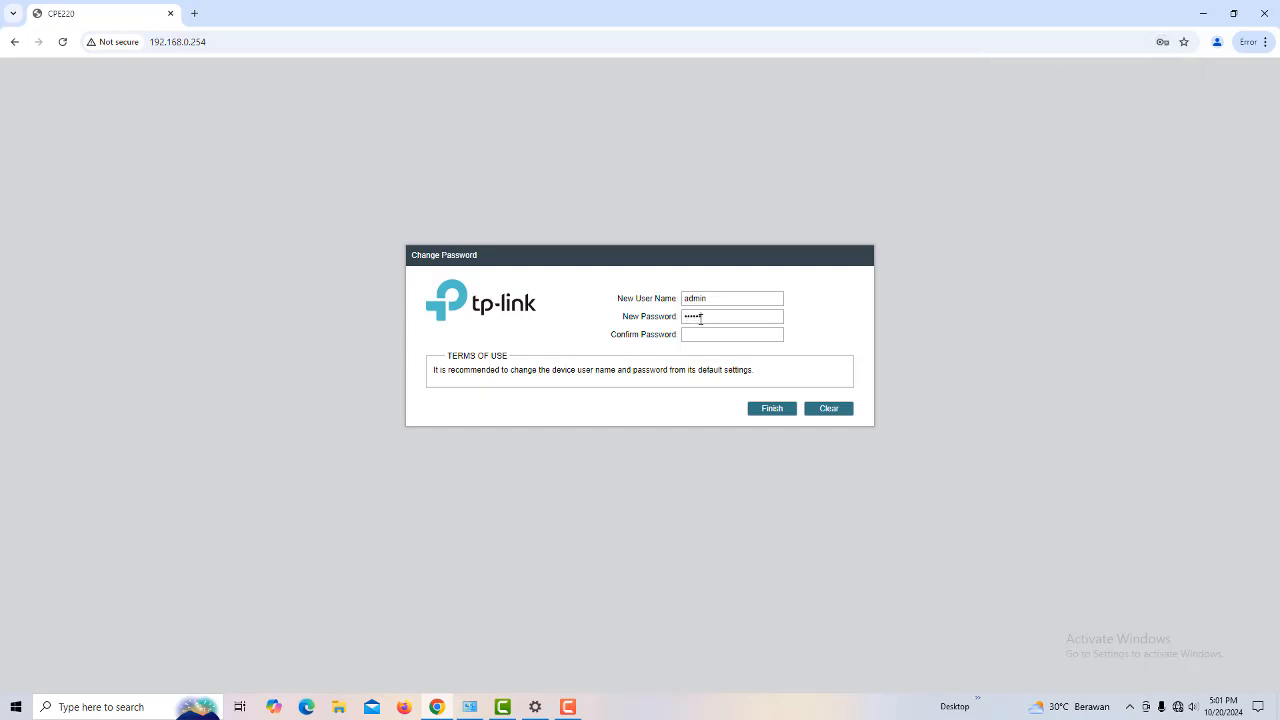
left_click(694, 336)
Step: Apply the new credentials, dismiss Chrome's save-password offer, and start Quick Setup
left_click(764, 409)
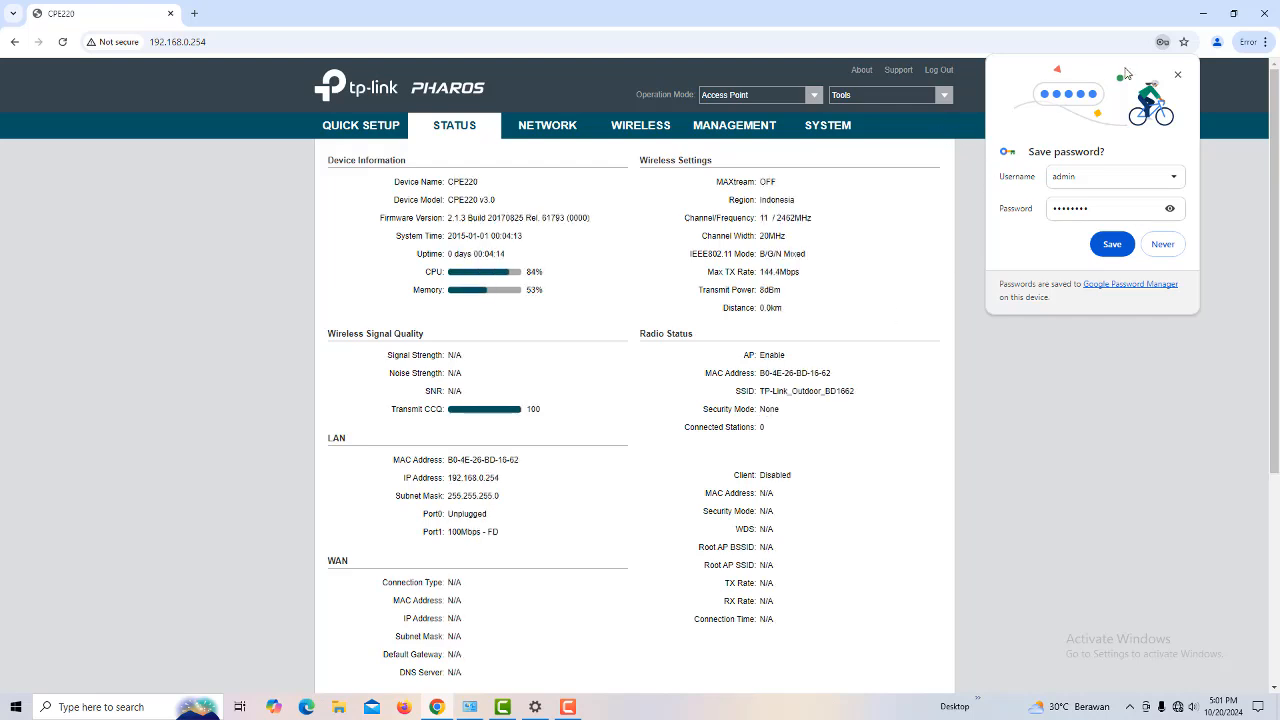
left_click(1178, 74)
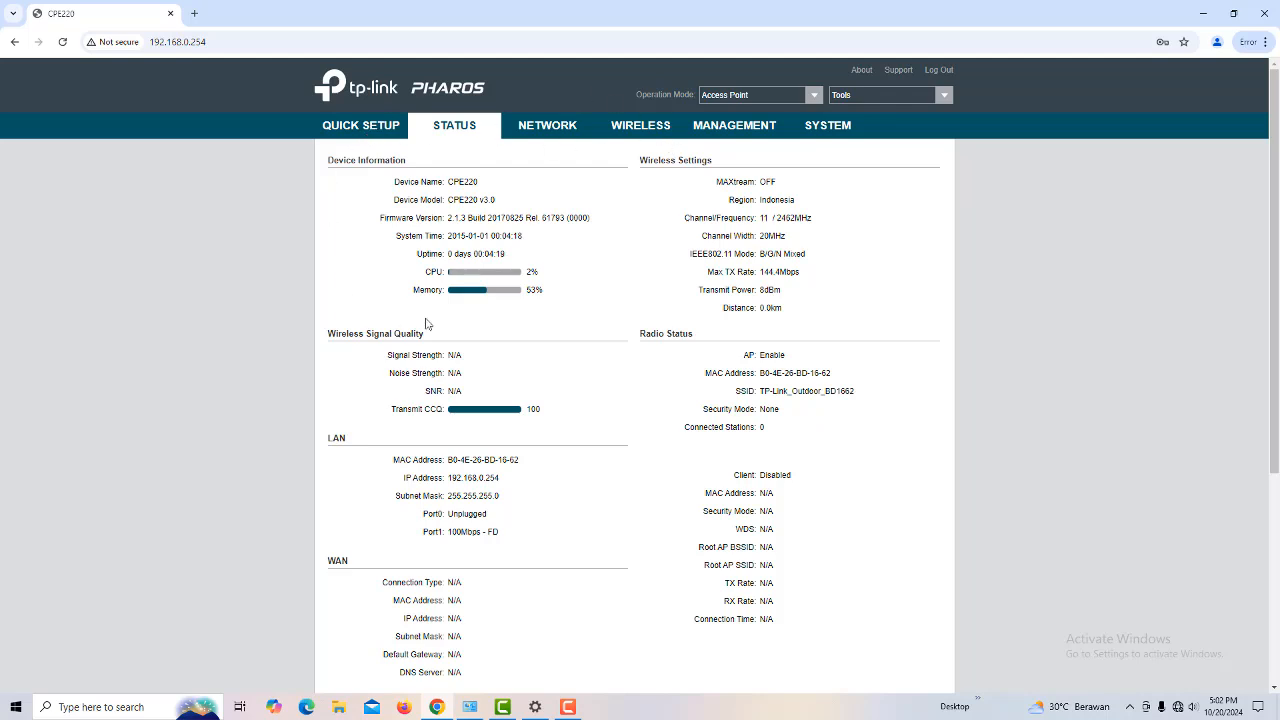
left_click(365, 128)
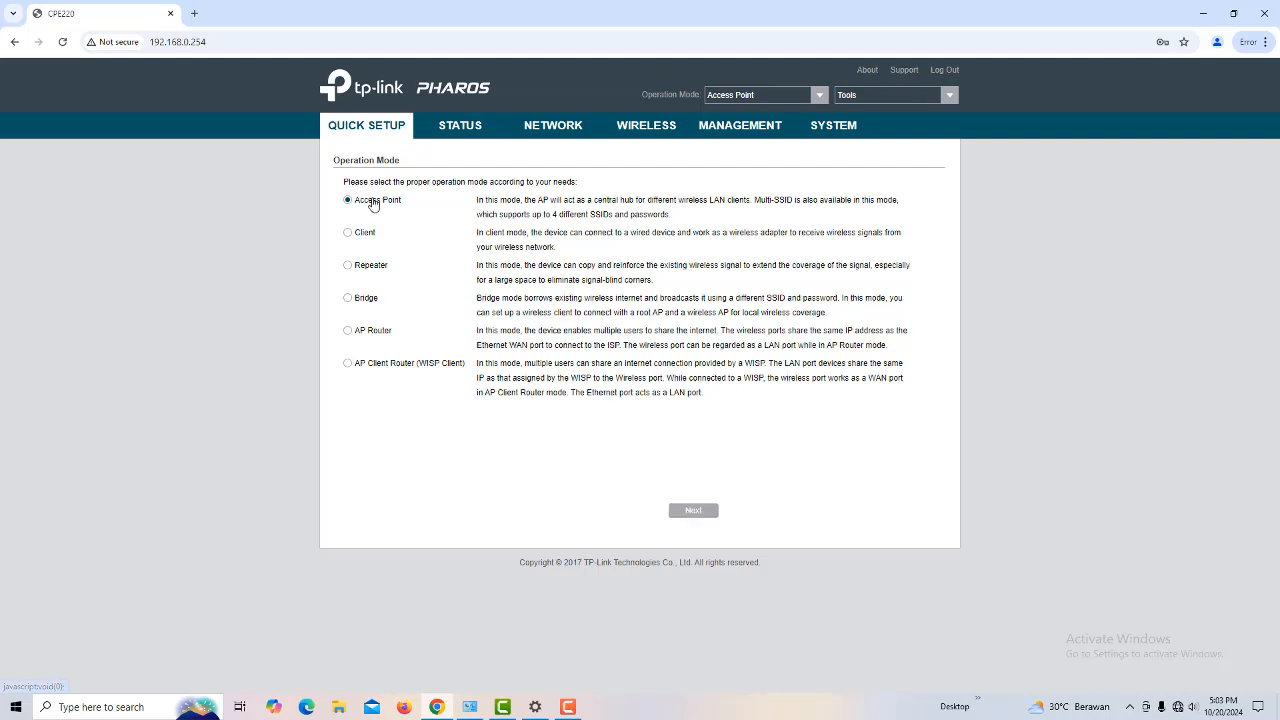
Step: Accept Access Point mode and the 192.168.0.254 LAN page to reach Wireless AP Settings
left_click(685, 511)
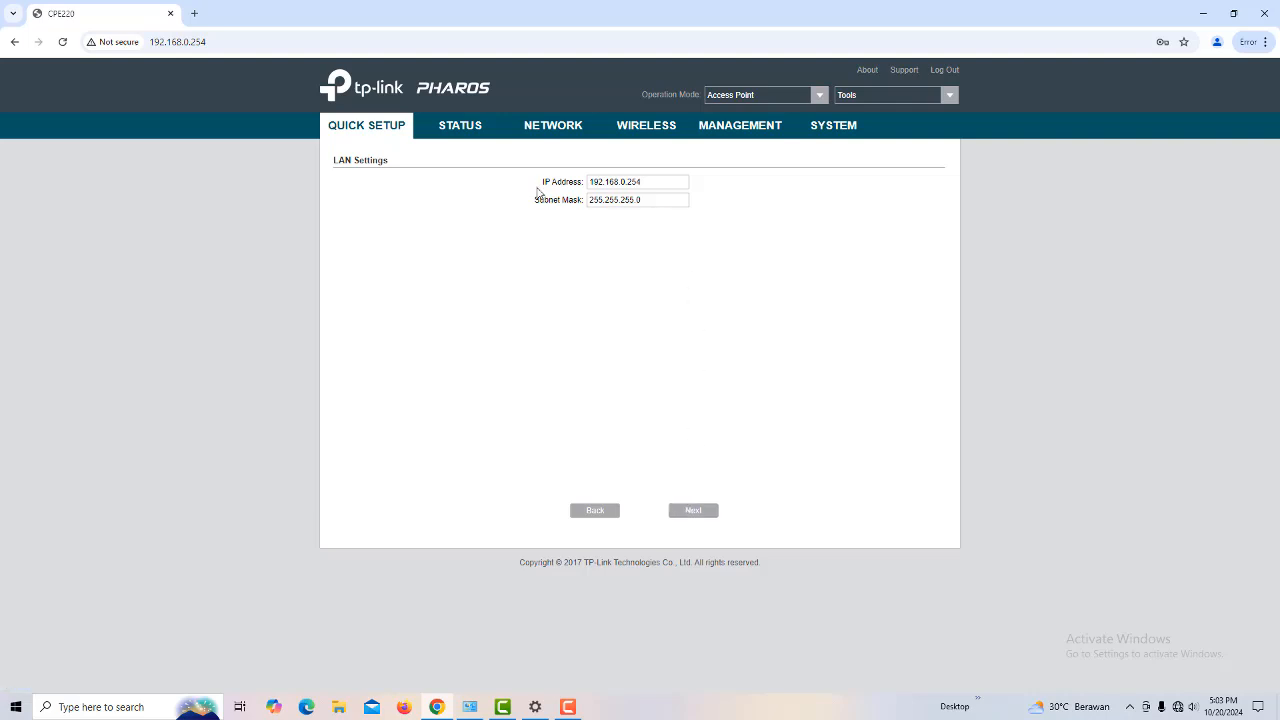
left_click(704, 513)
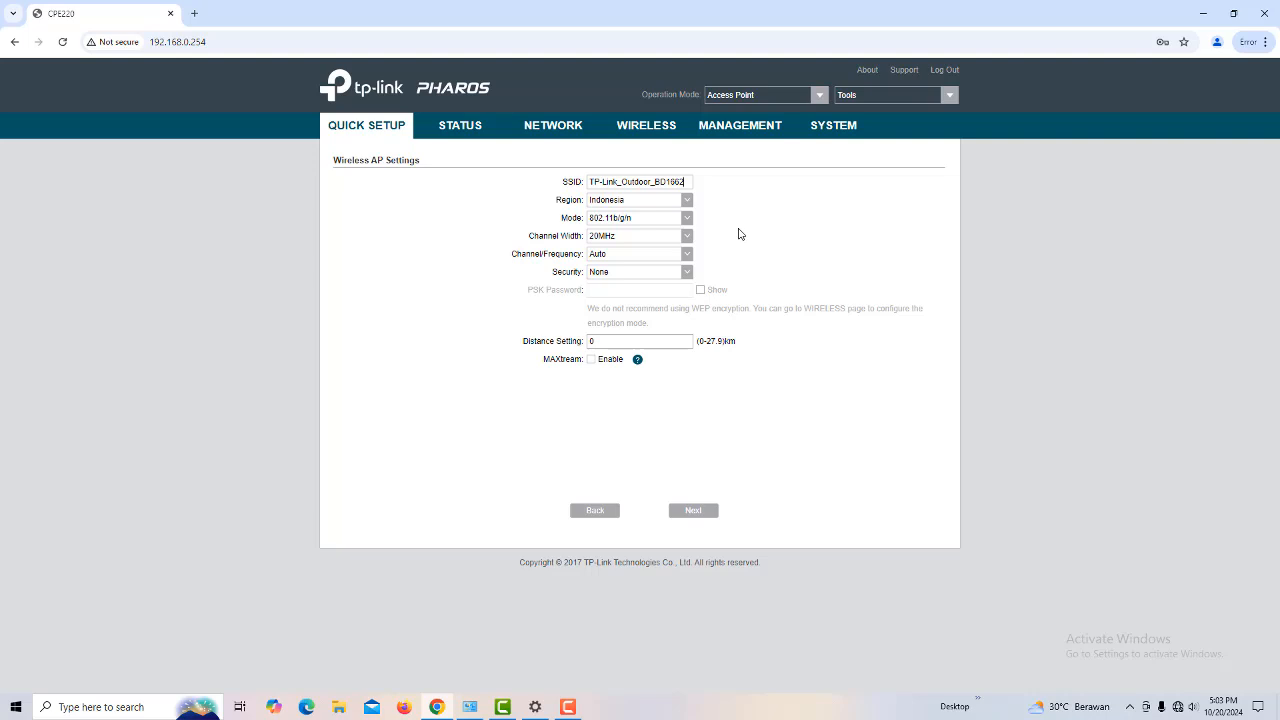
Step: Keep channel width at 20MHz and channel on Auto, and choose WPA-PSK / WPA2-PSK security
left_click(688, 238)
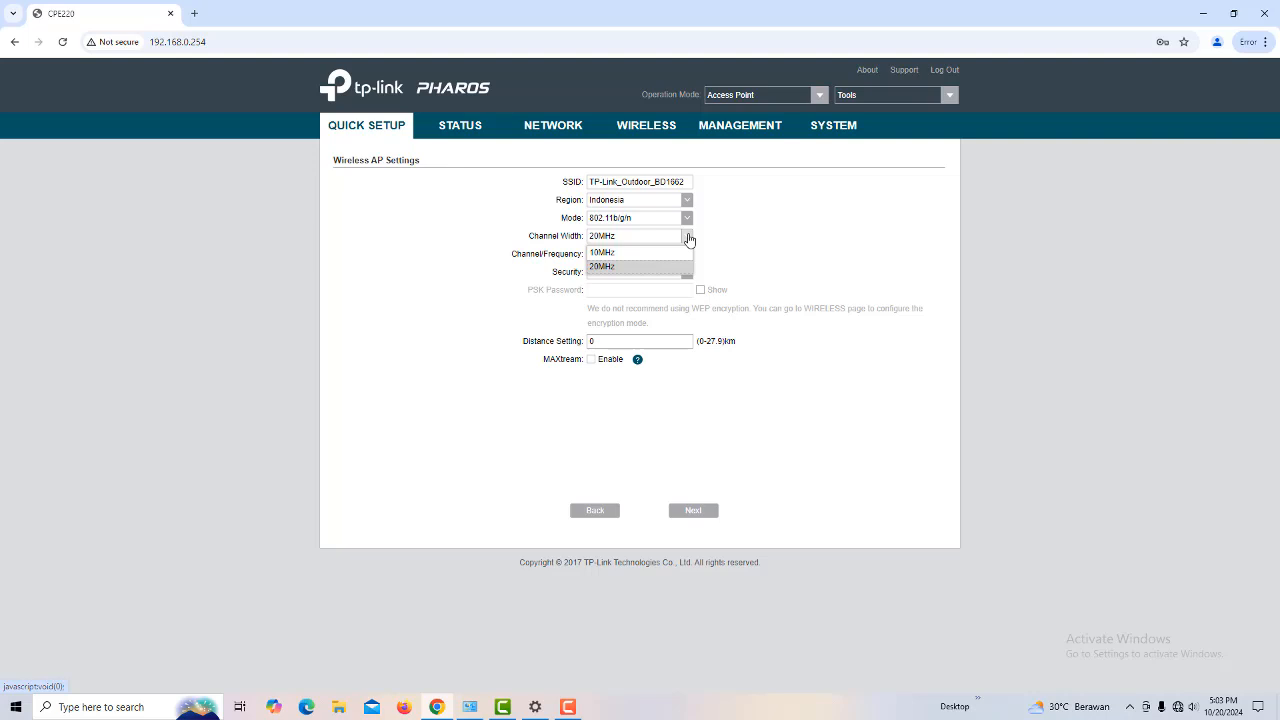
left_click(688, 238)
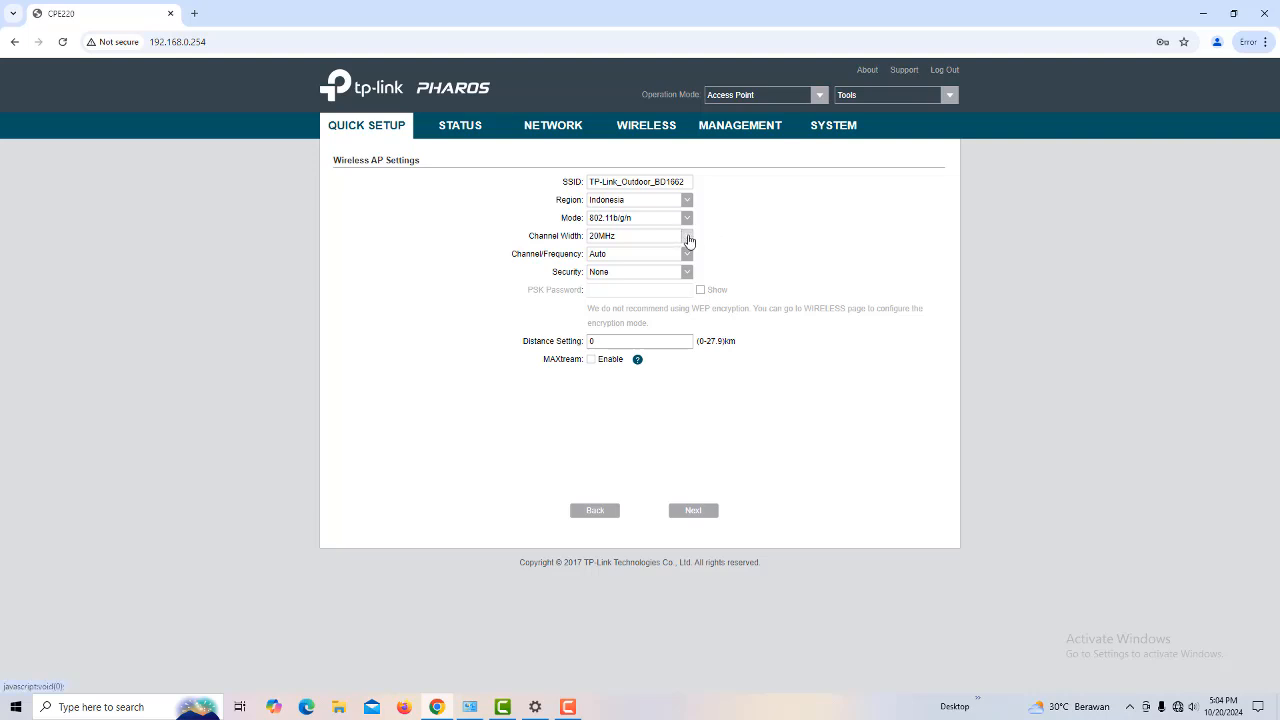
left_click(688, 240)
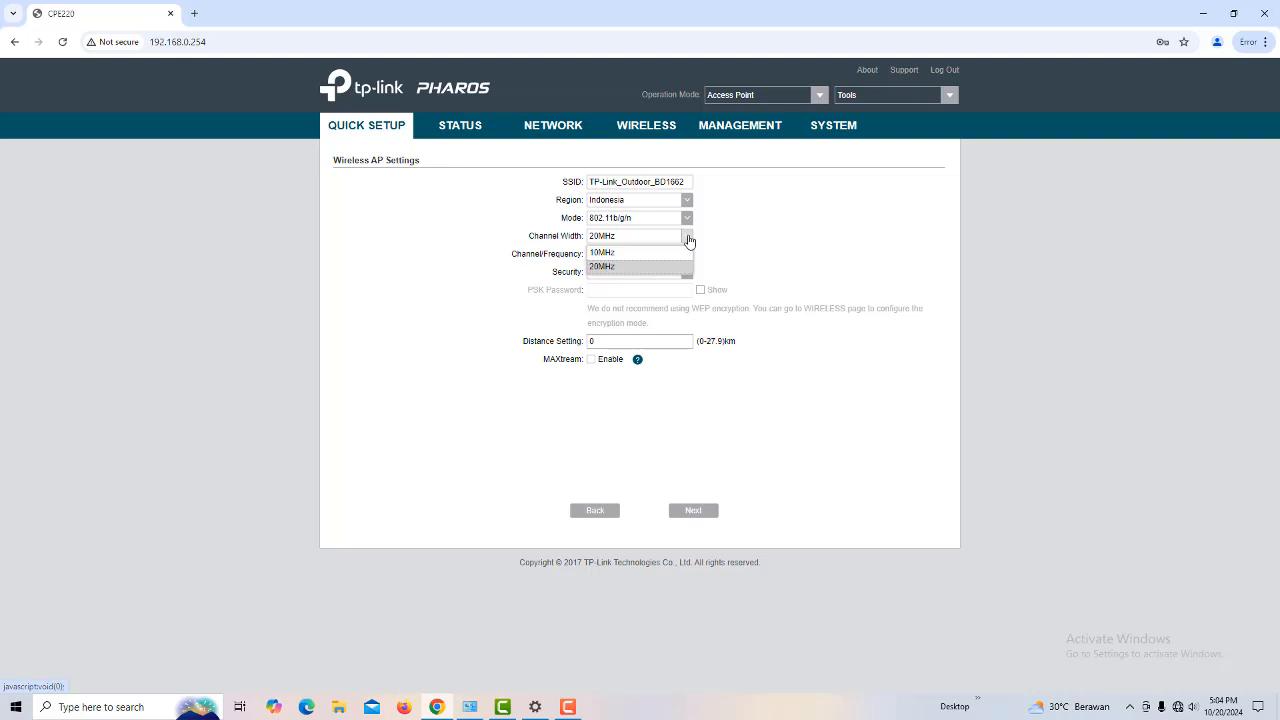
left_click(688, 240)
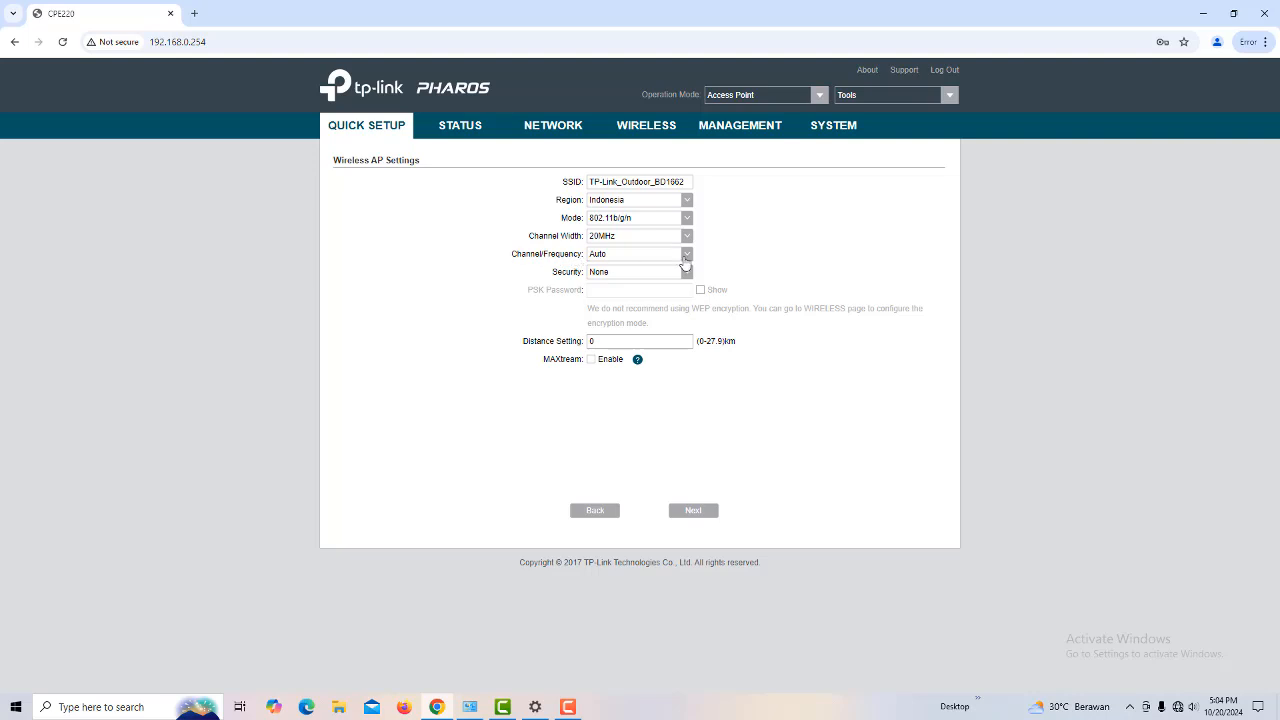
left_click(688, 258)
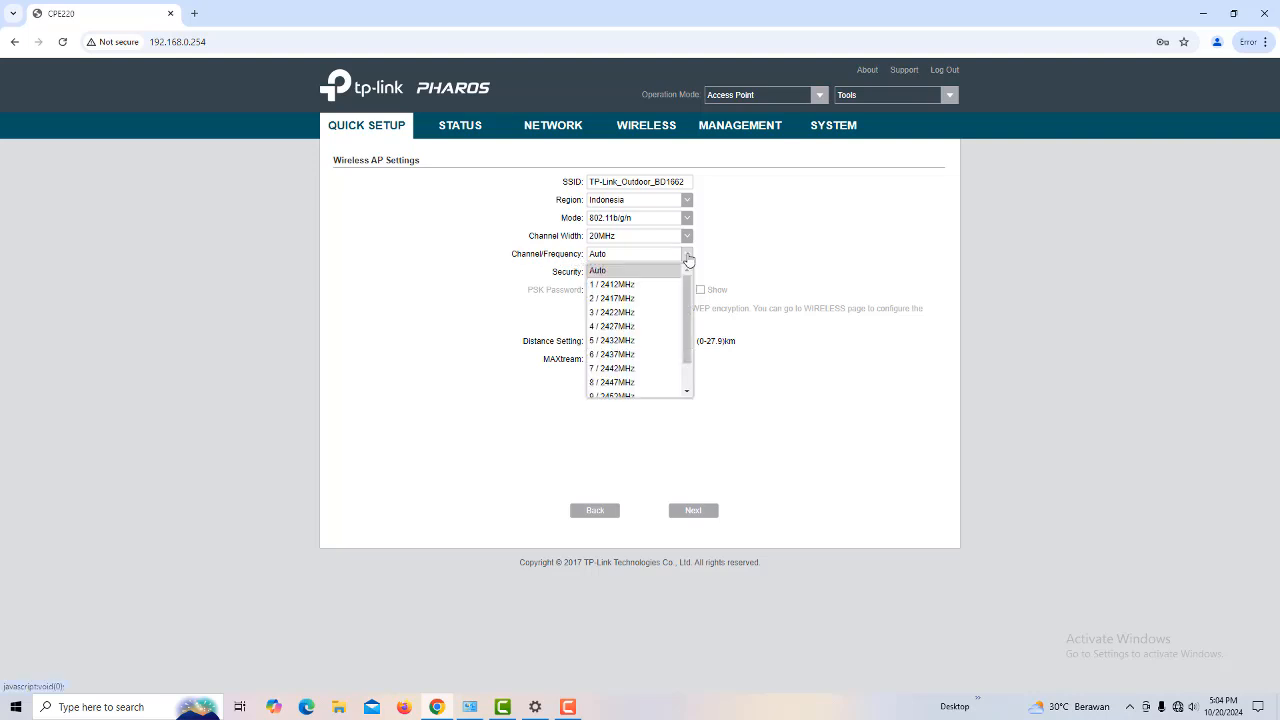
left_click(688, 258)
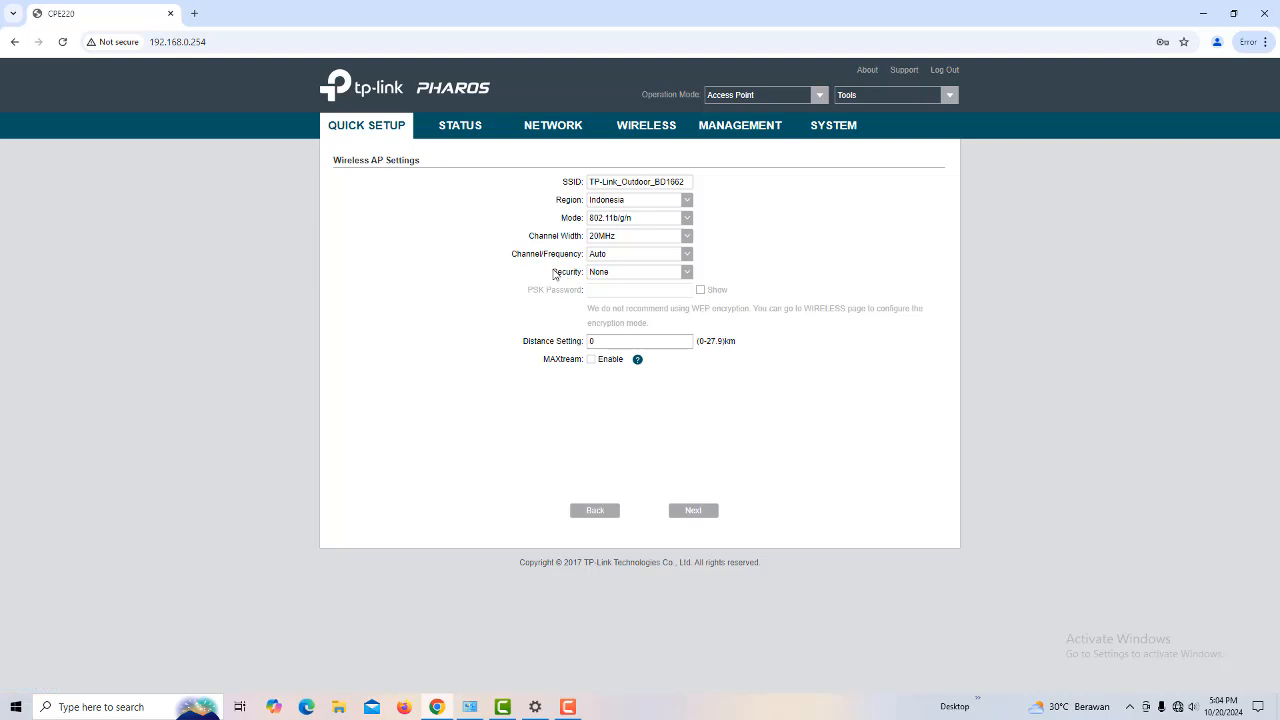
left_click(688, 273)
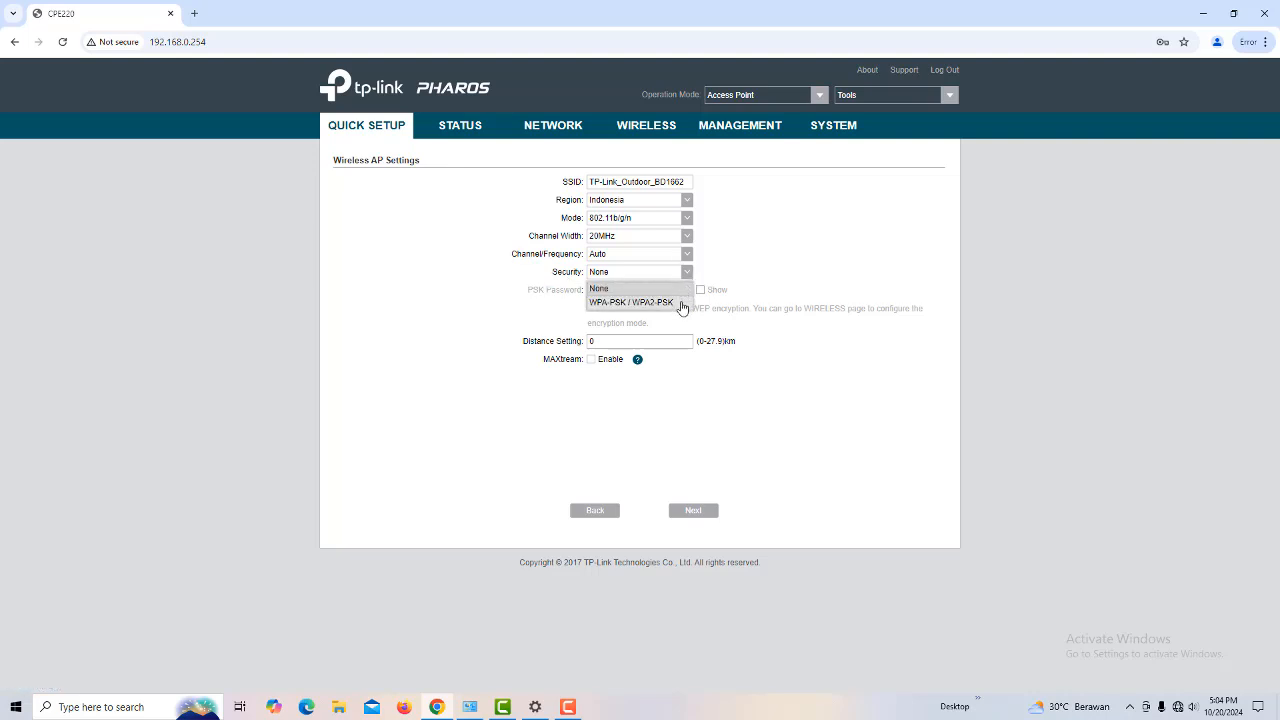
left_click(682, 303)
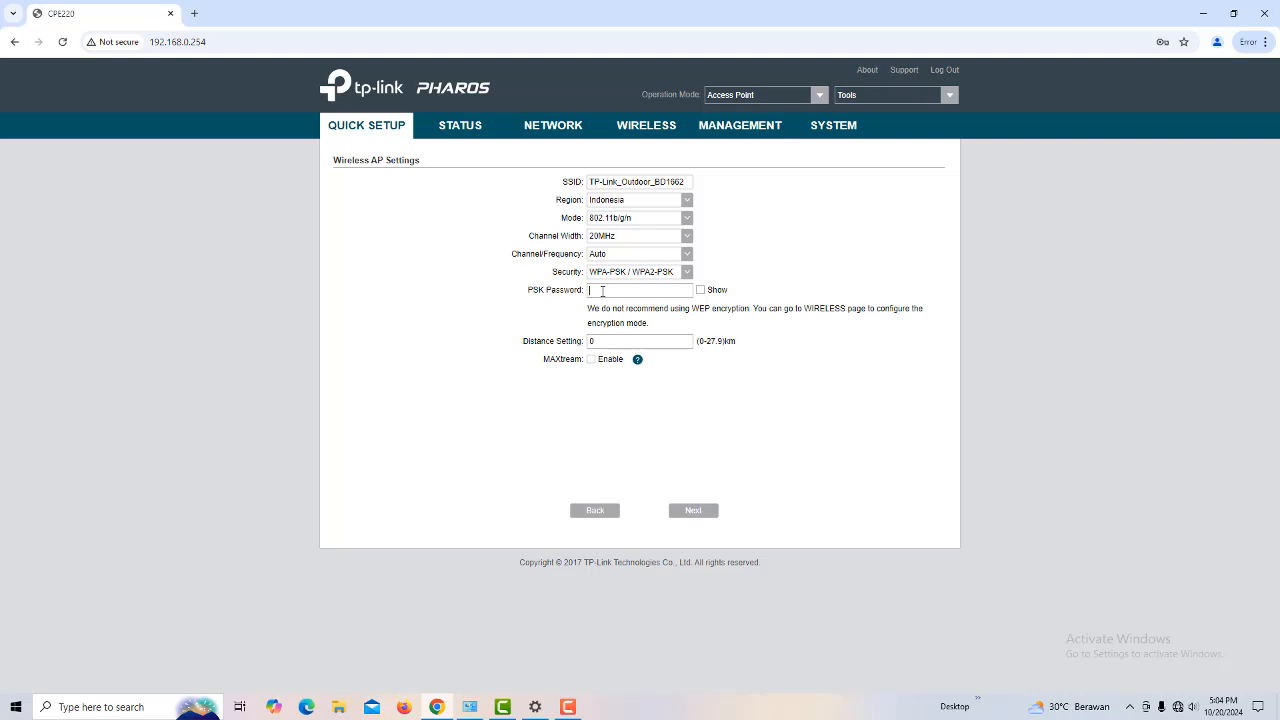
Step: Enter the PSK password, show it in plain text, and set the distance to 5 km
type("1278")
left_click(701, 290)
type("5")
left_click(694, 512)
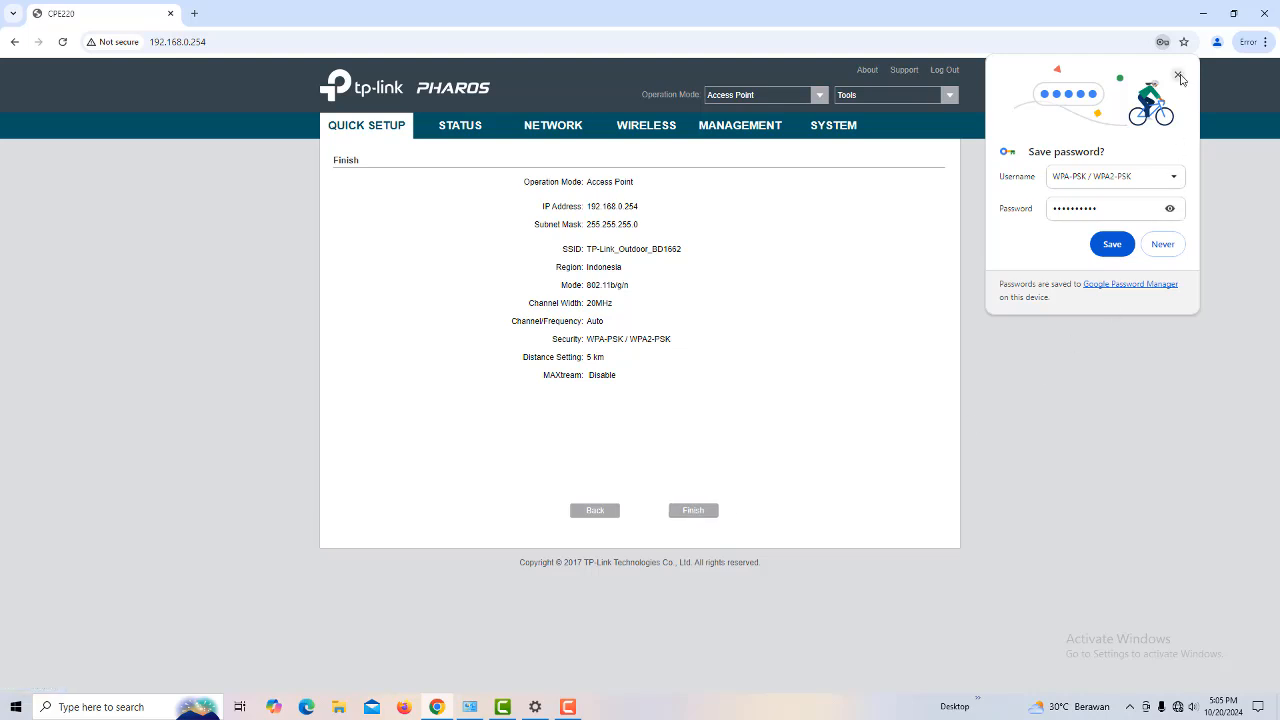
Step: Dismiss Chrome's save-password offer and apply the quick setup with Finish
left_click(1178, 75)
left_click(706, 513)
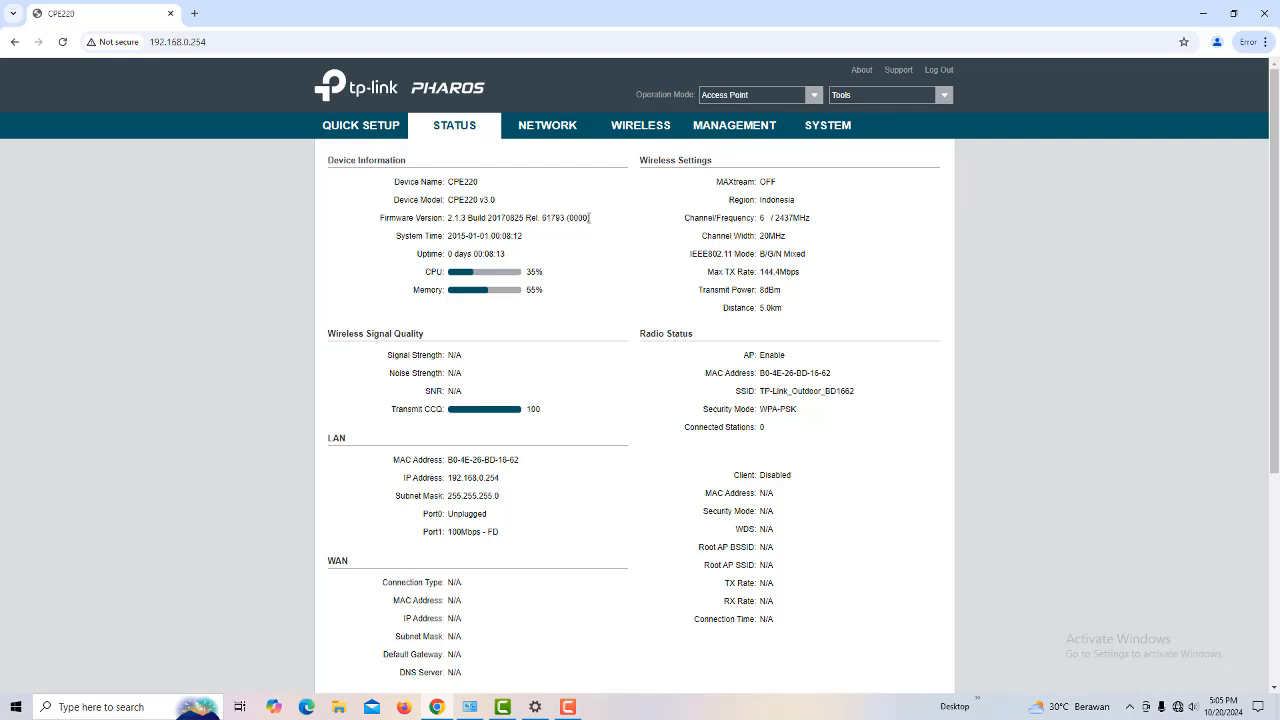
Step: Check the saved wireless settings under Quick Setup, log out, and restore the Chrome window size
left_click(378, 127)
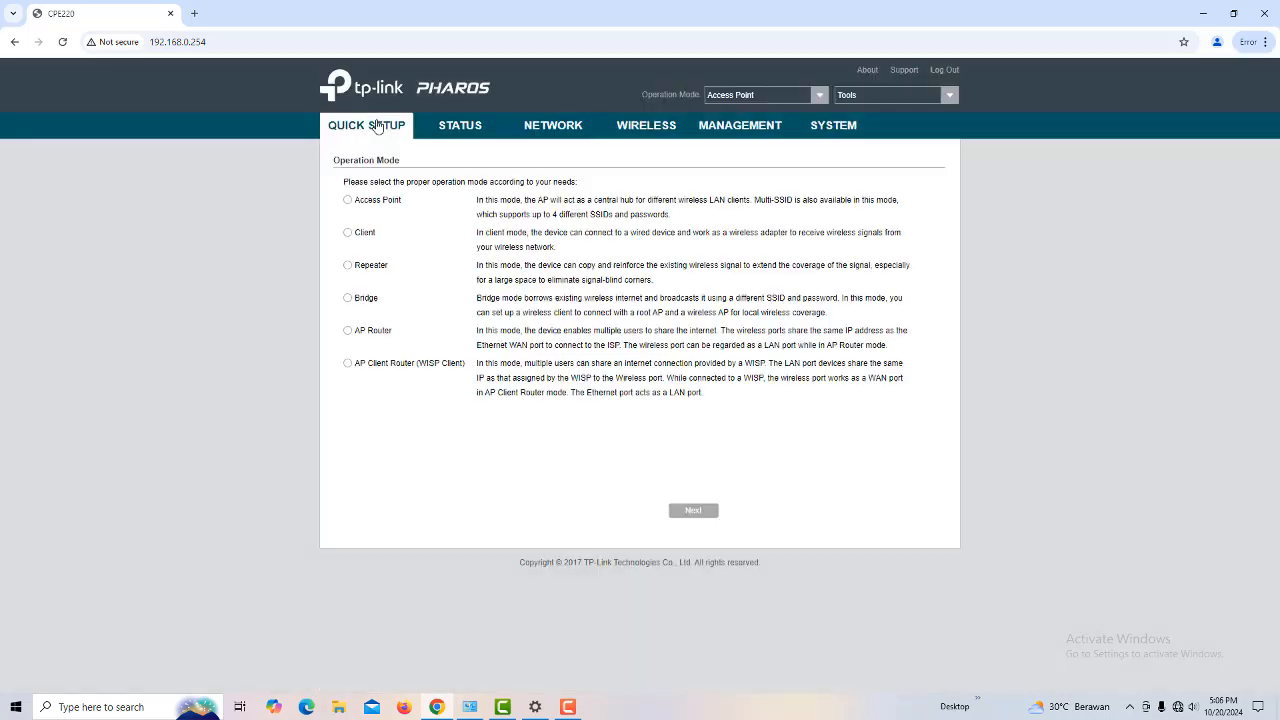
left_click(661, 129)
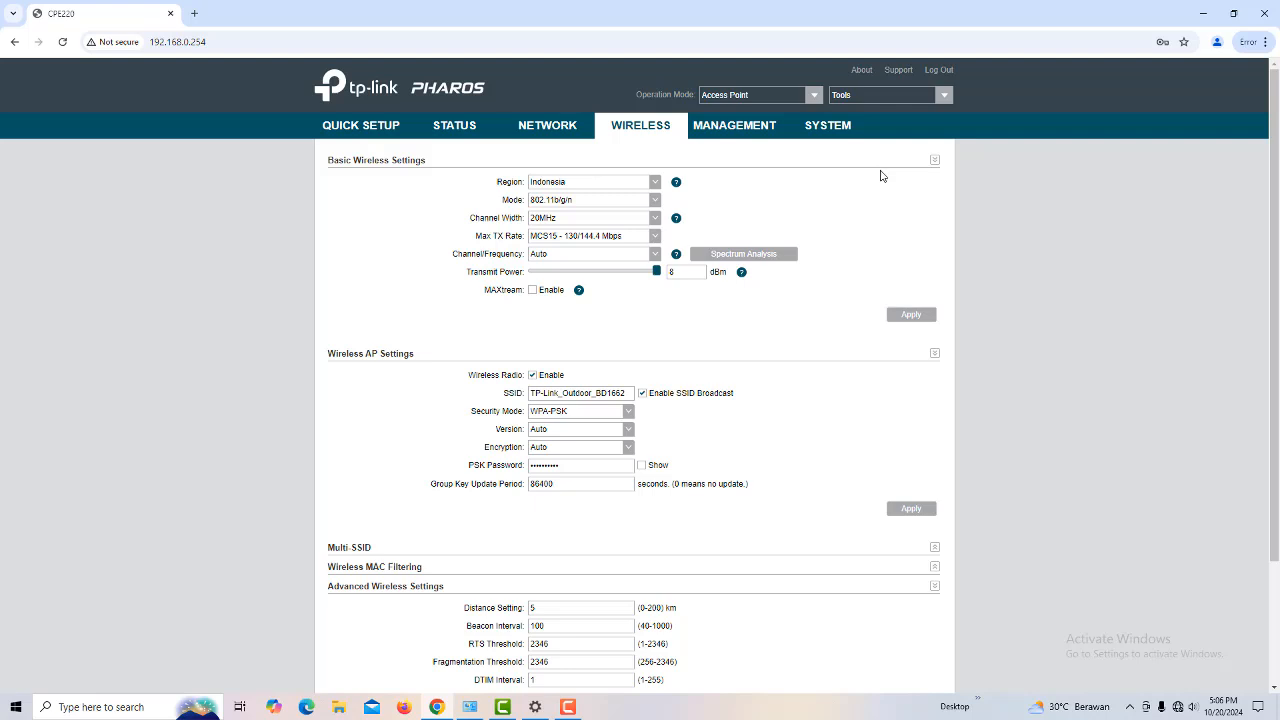
left_click(939, 72)
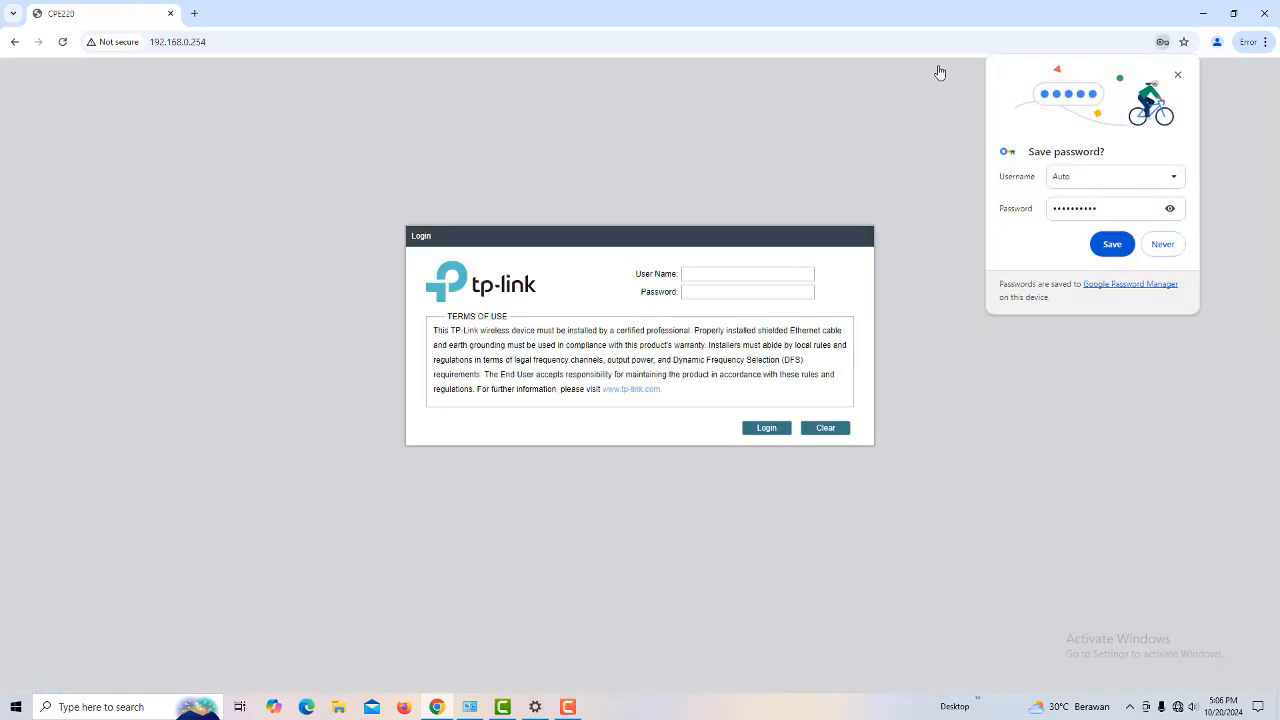
left_click(1236, 14)
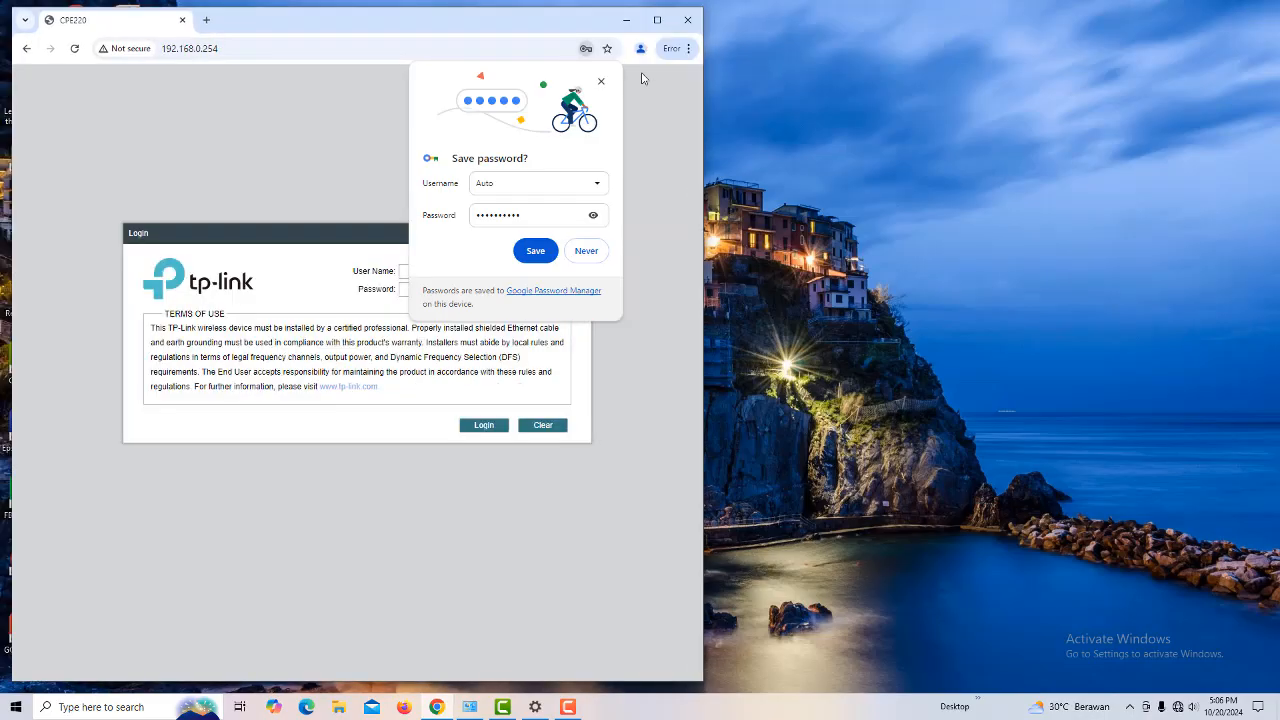